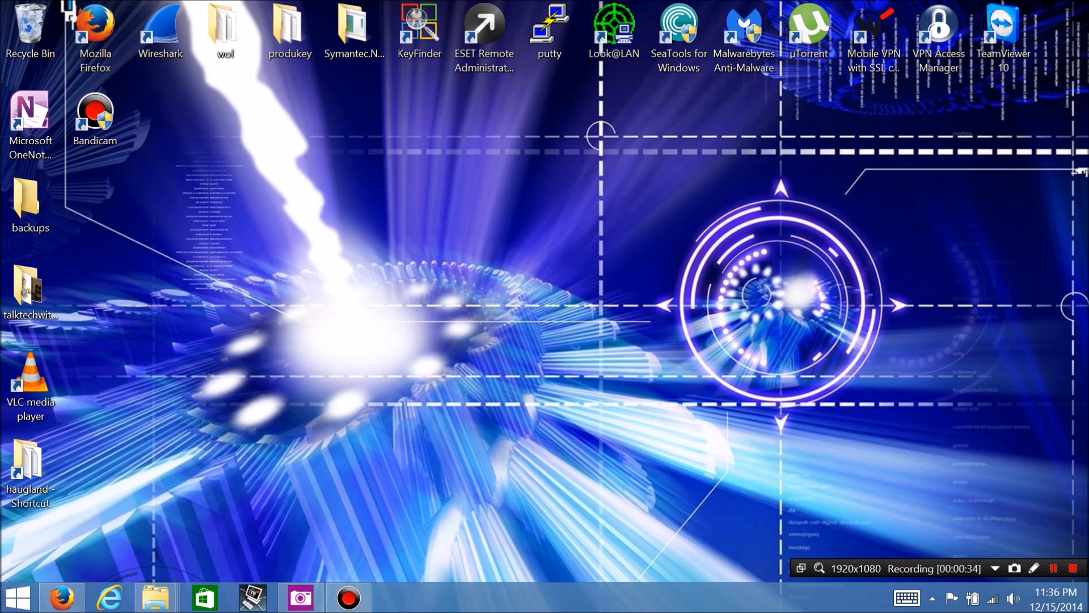
# Find Nmap among the installed programs and launch its Zenmap GUI
pyautogui.click(19, 598)
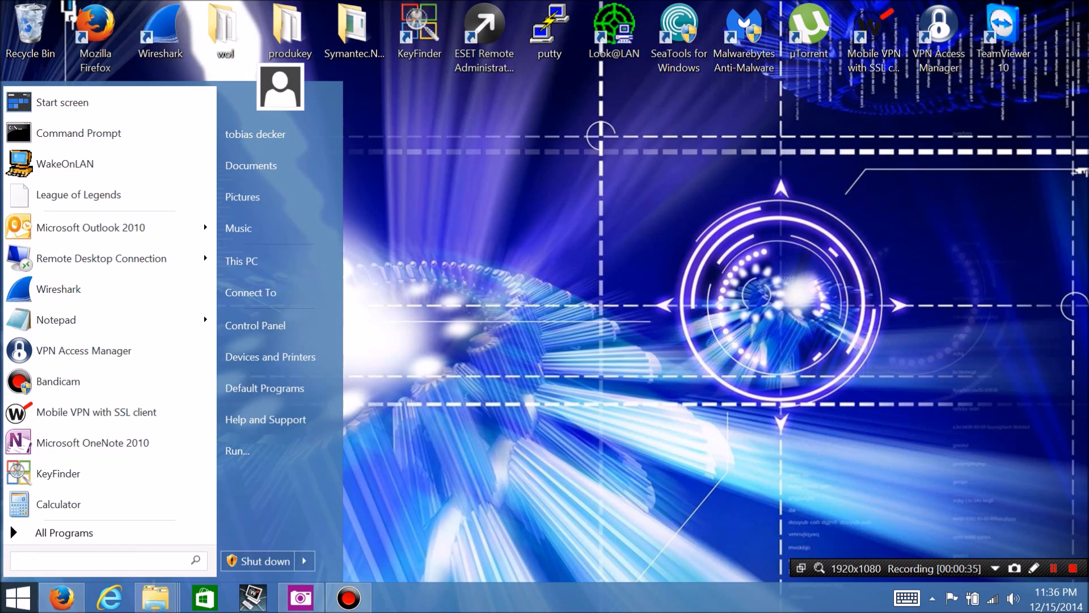
pyautogui.write('nmap')
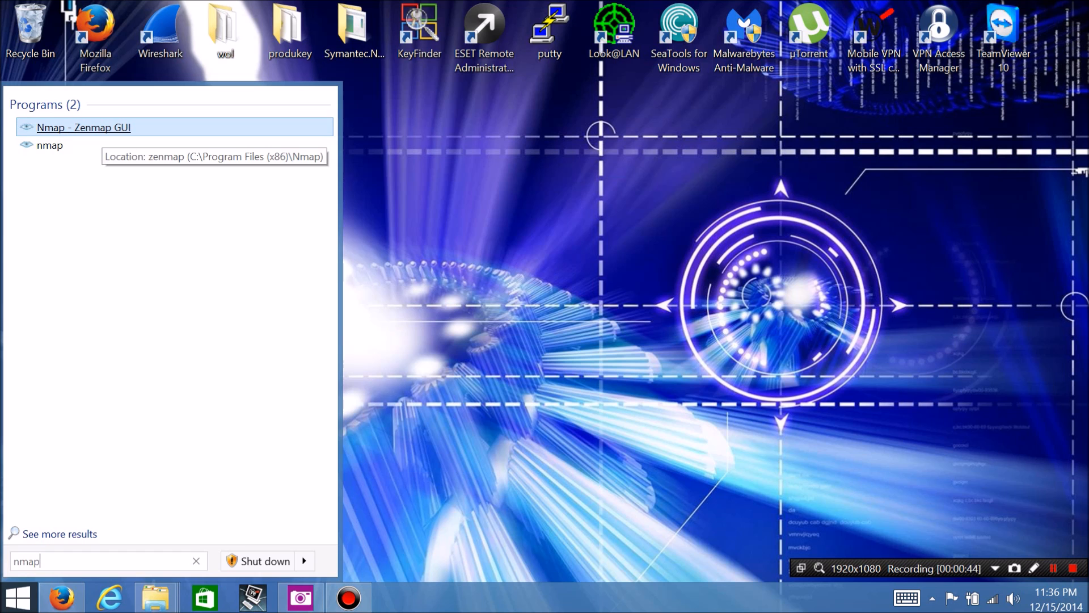
pyautogui.press('Return')
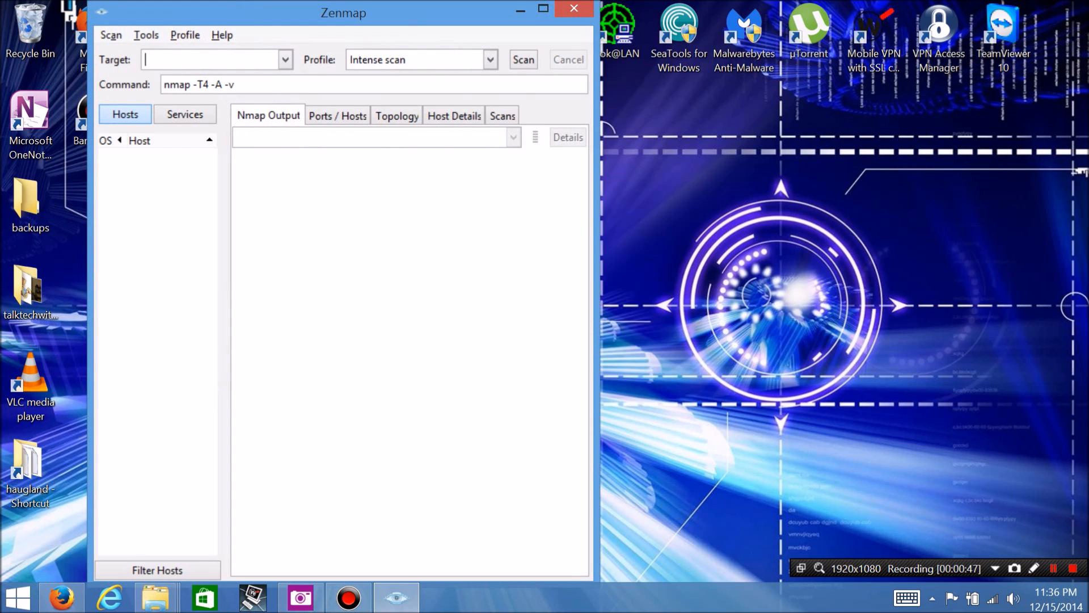
# Enter 192.168.1.114 as the scan target and view the available scan profiles, keeping Intense scan
pyautogui.write('192.168.1.114')
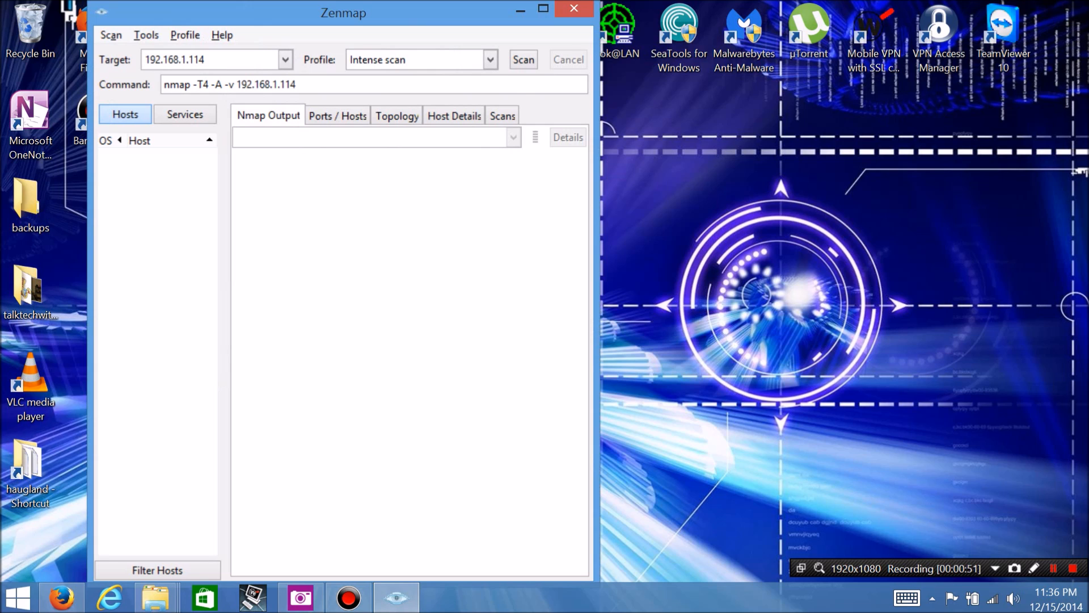
pyautogui.click(490, 60)
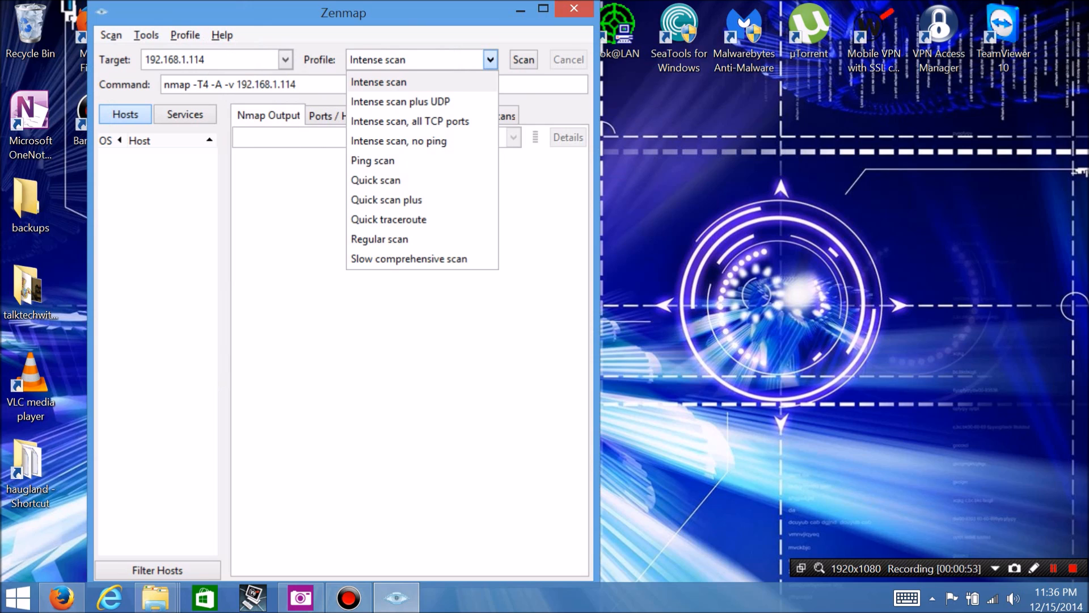
pyautogui.click(491, 59)
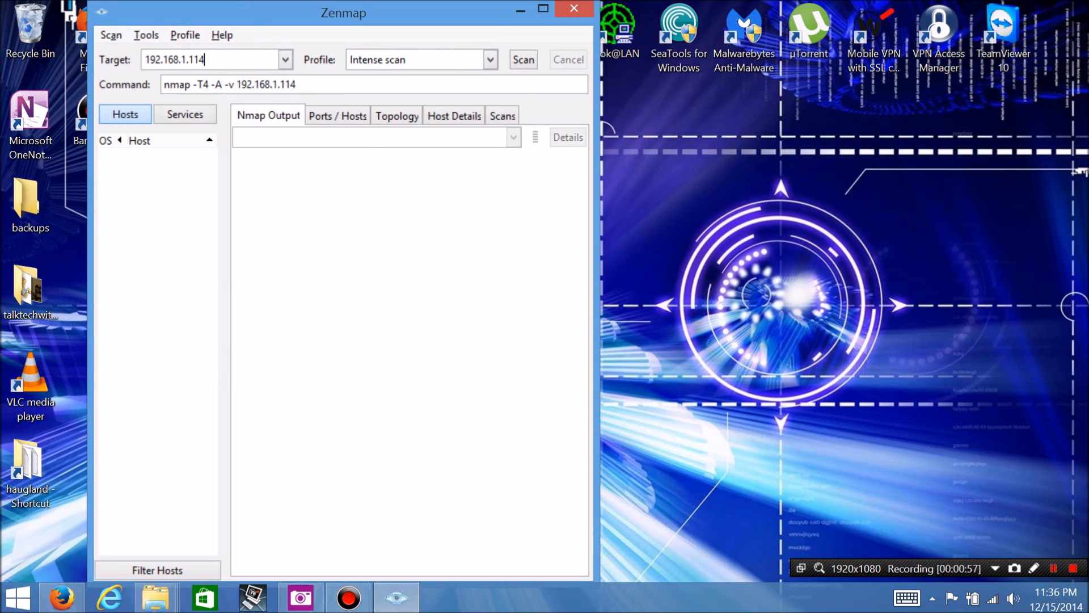
# Clear the scan target address
pyautogui.press('BackSpace')
pyautogui.press('BackSpace')
pyautogui.press('BackSpace')
pyautogui.press('BackSpace')
pyautogui.press('BackSpace')
pyautogui.press('BackSpace')
pyautogui.press('BackSpace')
pyautogui.press('BackSpace')
pyautogui.press('BackSpace')
pyautogui.press('BackSpace')
pyautogui.press('BackSpace')
pyautogui.press('BackSpace')
pyautogui.press('BackSpace')
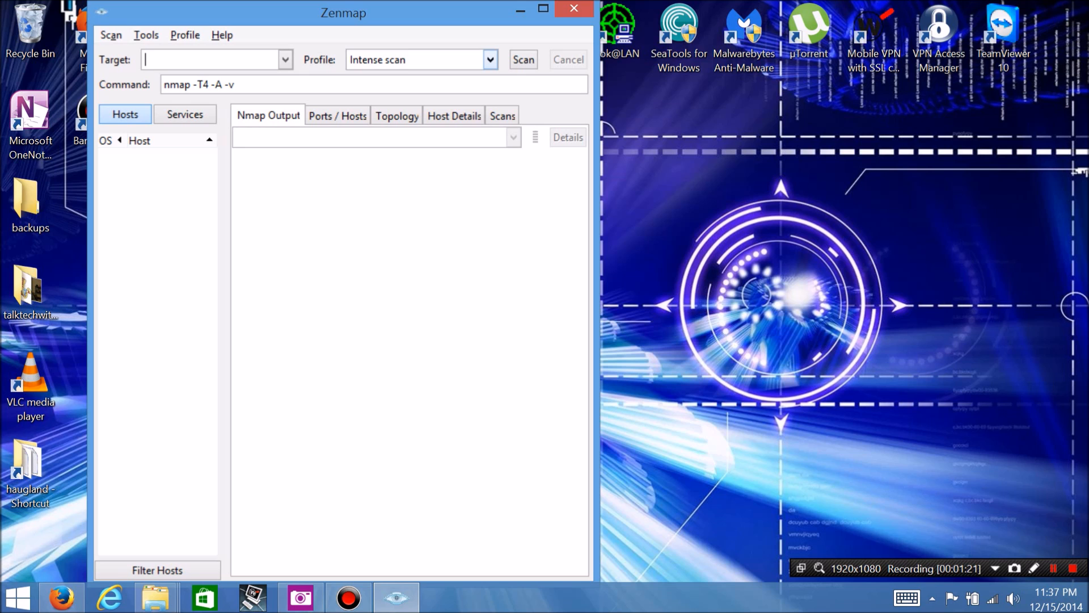
# Minimize Zenmap and open Wireshark from the desktop
pyautogui.click(520, 10)
pyautogui.click(161, 31)
pyautogui.doubleClick(161, 31)
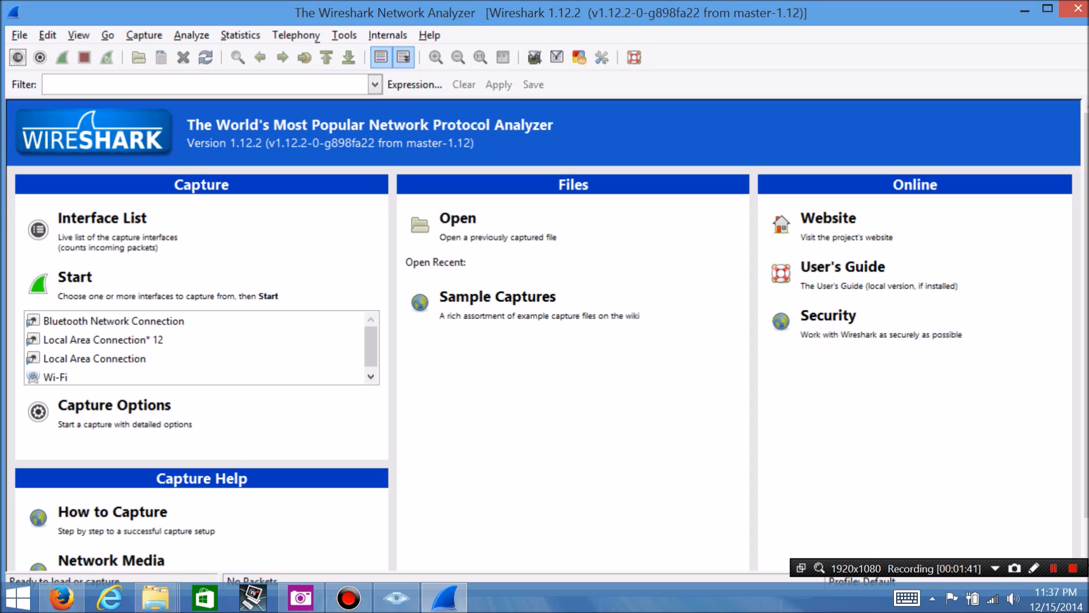
# Go through the available capture interfaces, select Wi-Fi and start a live packet capture on it
pyautogui.click(115, 321)
pyautogui.press('Down')
pyautogui.press('Down')
pyautogui.press('Down')
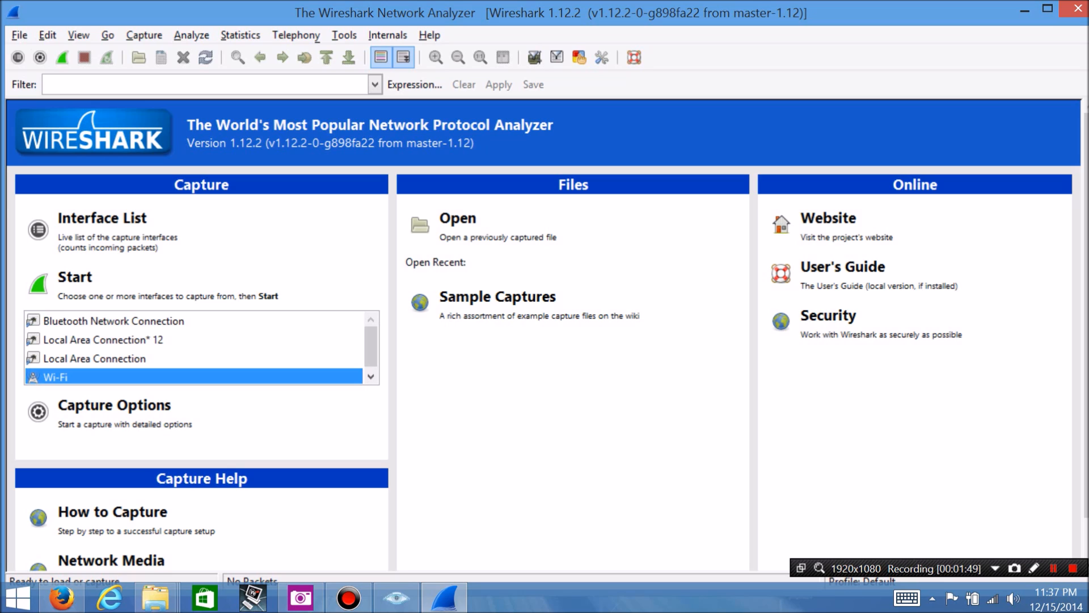
pyautogui.click(113, 321)
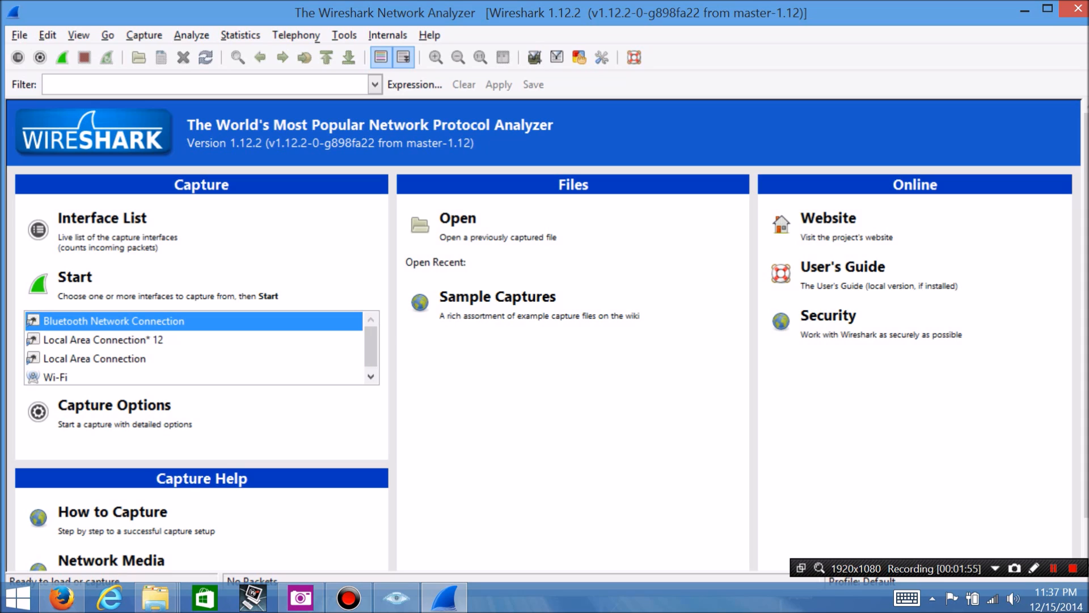
pyautogui.click(113, 340)
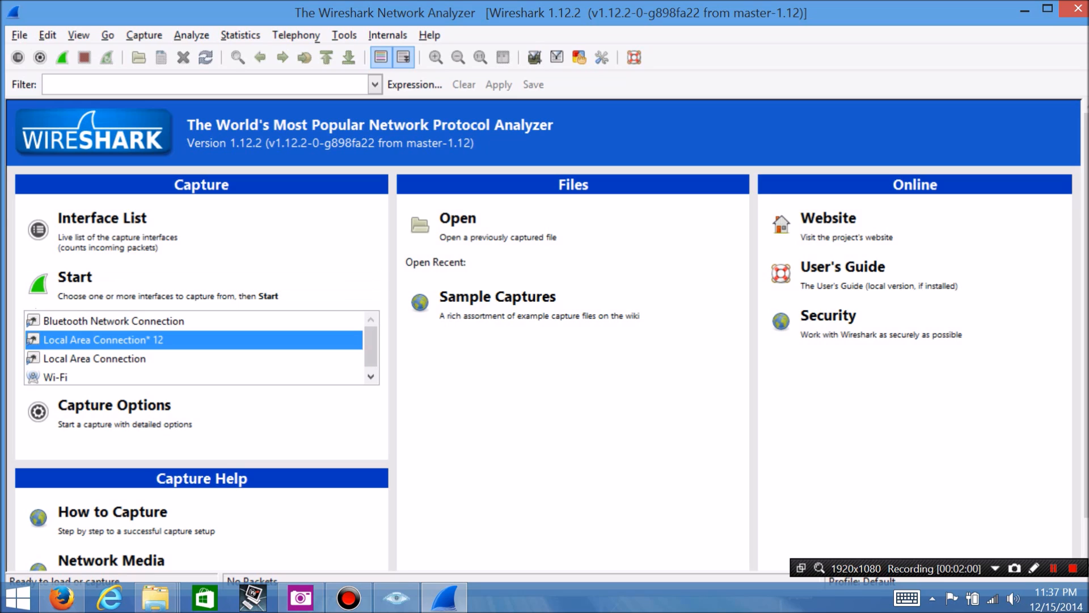
pyautogui.click(113, 358)
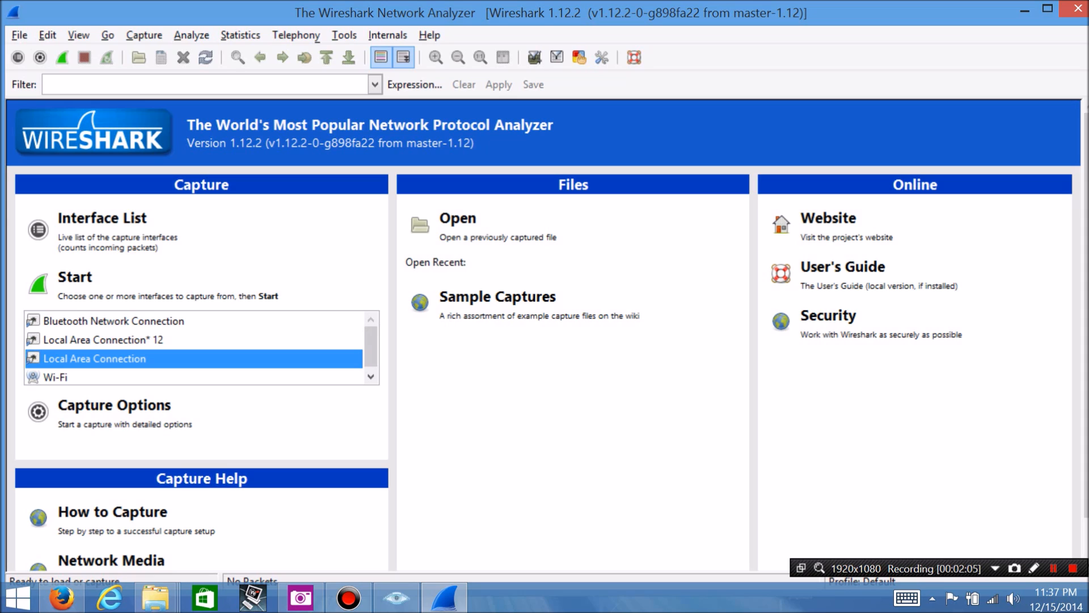
pyautogui.click(56, 376)
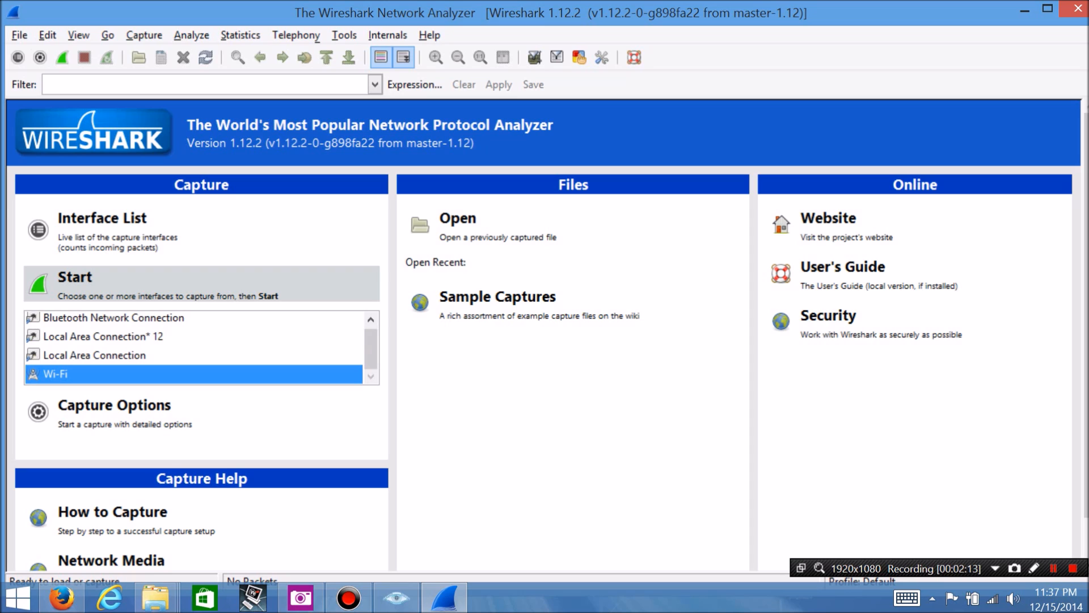
pyautogui.click(170, 282)
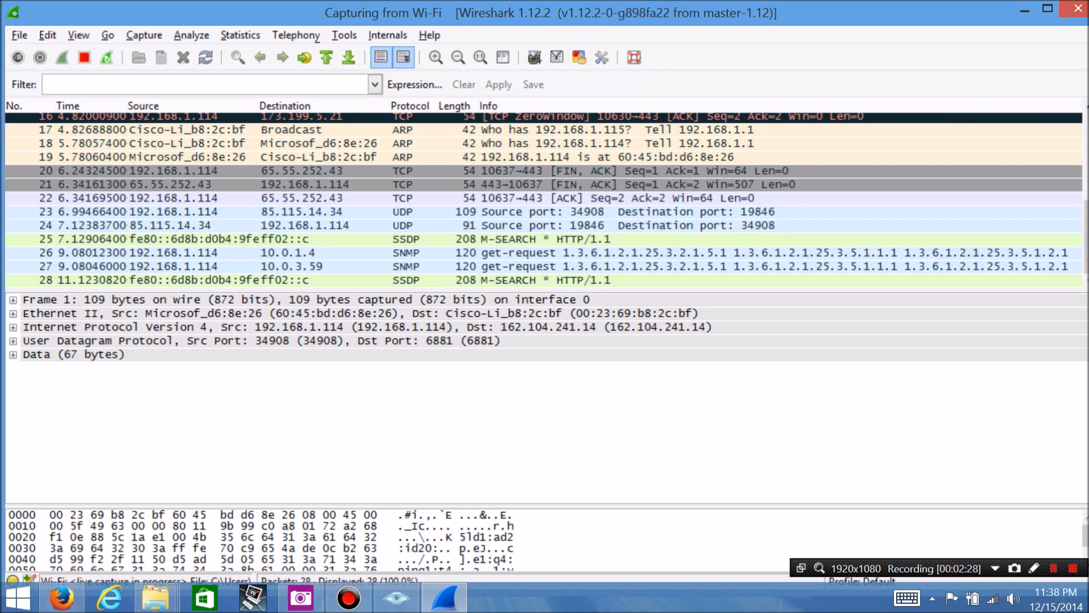
# Examine the incoming packets in the live capture, viewing the details of SSDP frame 40 and UDP frames 44 and 47
pyautogui.scroll(5, 544, 199)
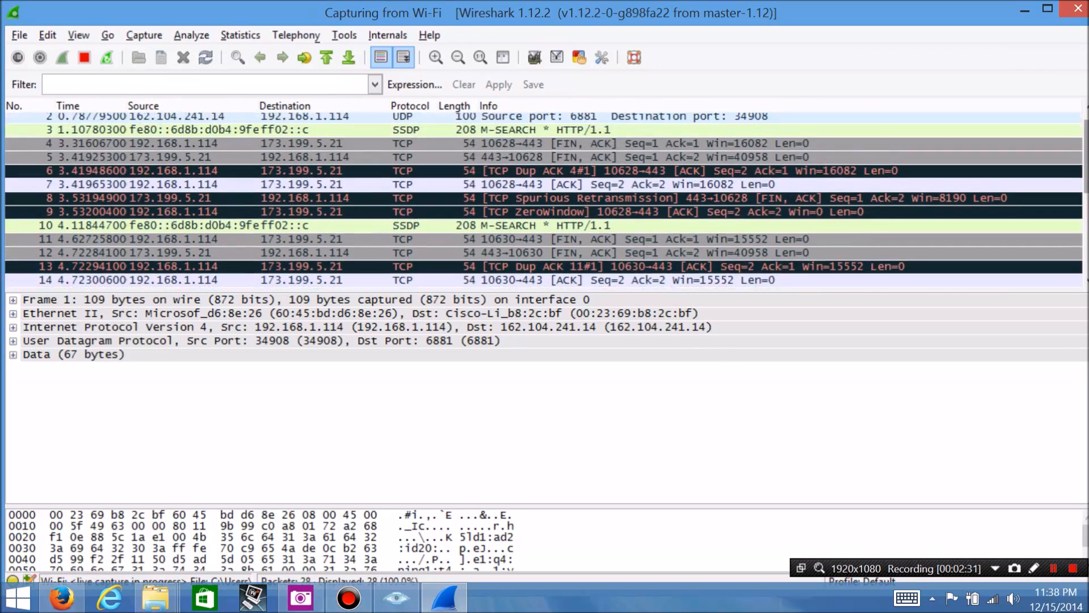
pyautogui.scroll(7, 545, 199)
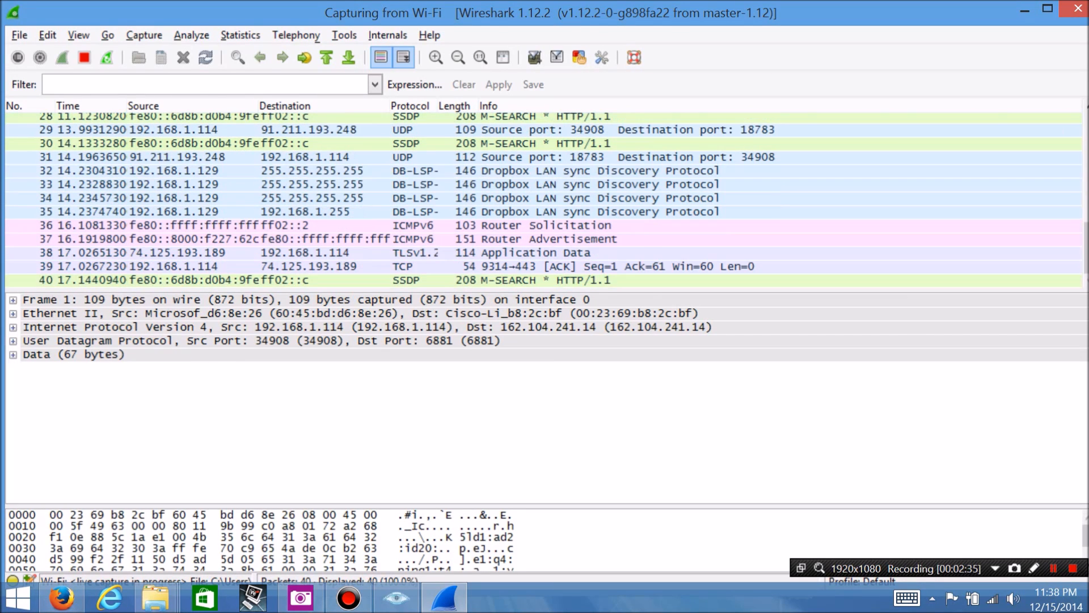
pyautogui.moveTo(1086, 249); pyautogui.dragTo(1086, 137)
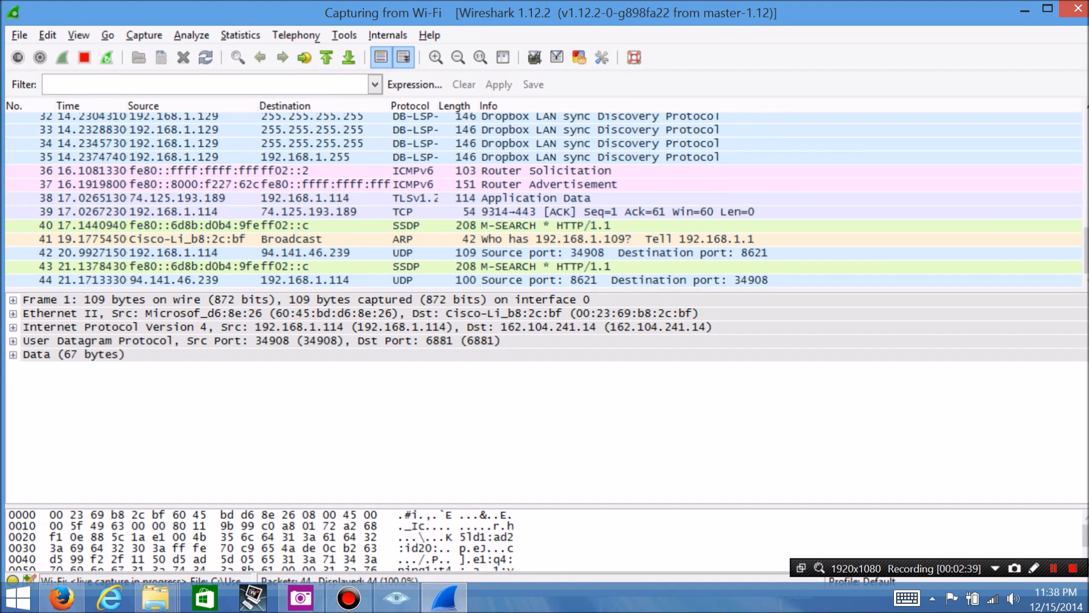
pyautogui.click(546, 212)
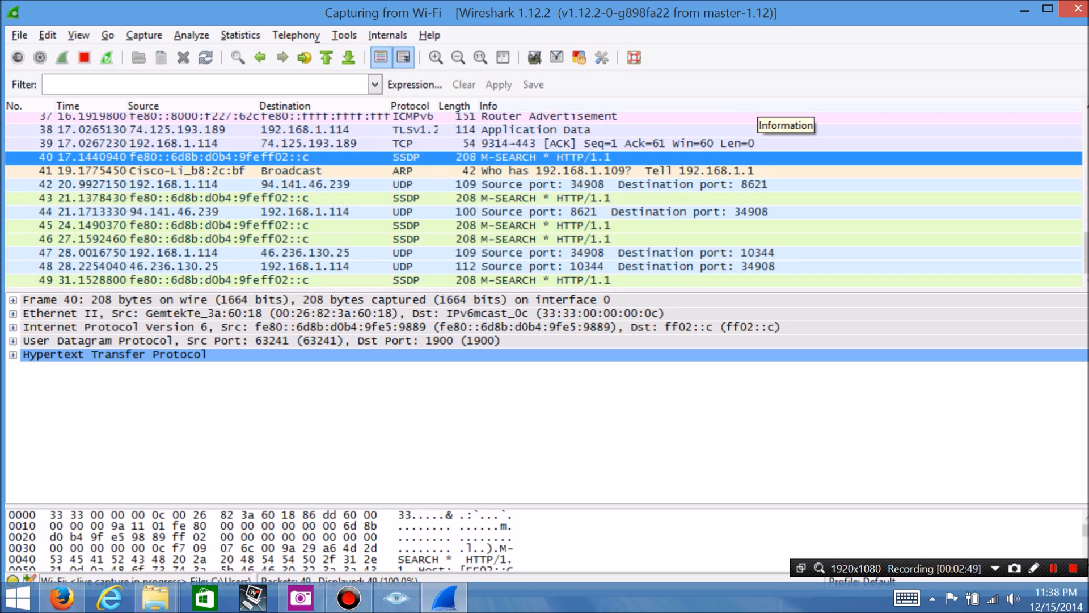
pyautogui.click(749, 212)
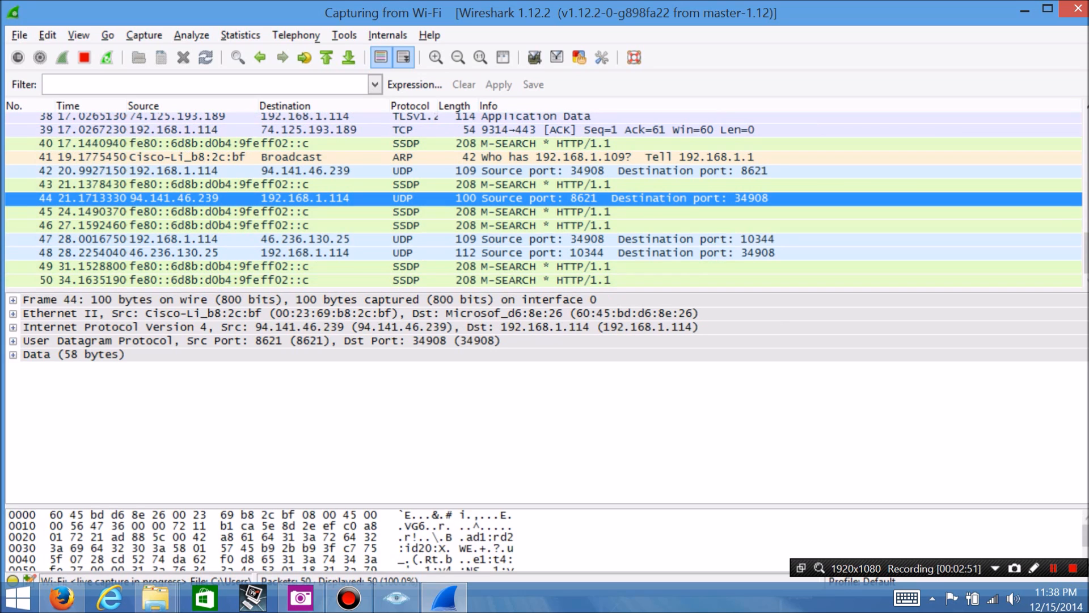
pyautogui.scroll(8, 545, 199)
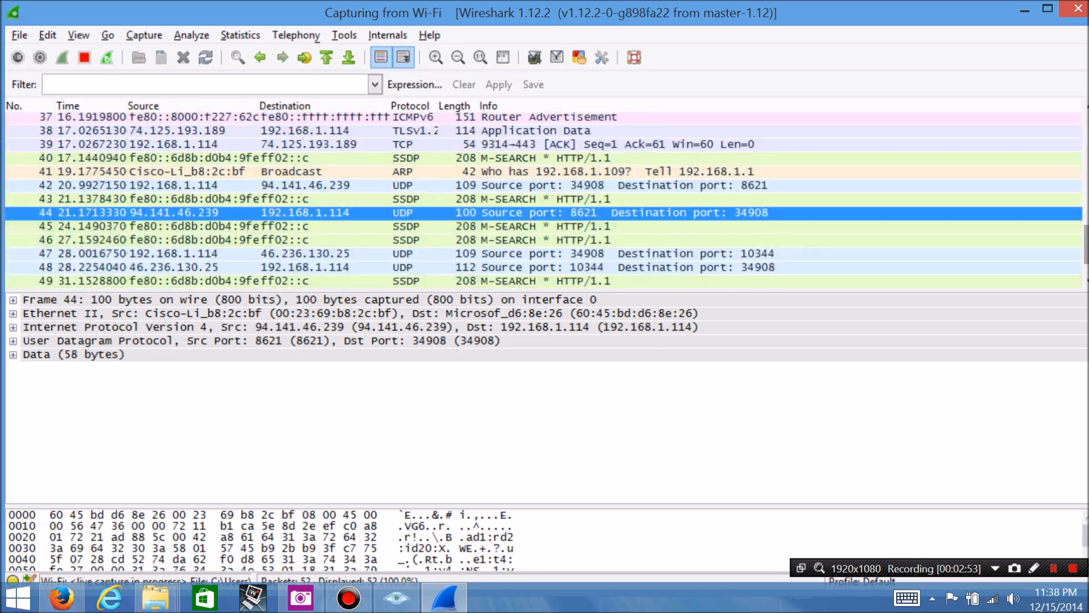
pyautogui.scroll(4, 544, 198)
pyautogui.scroll(-13, 544, 199)
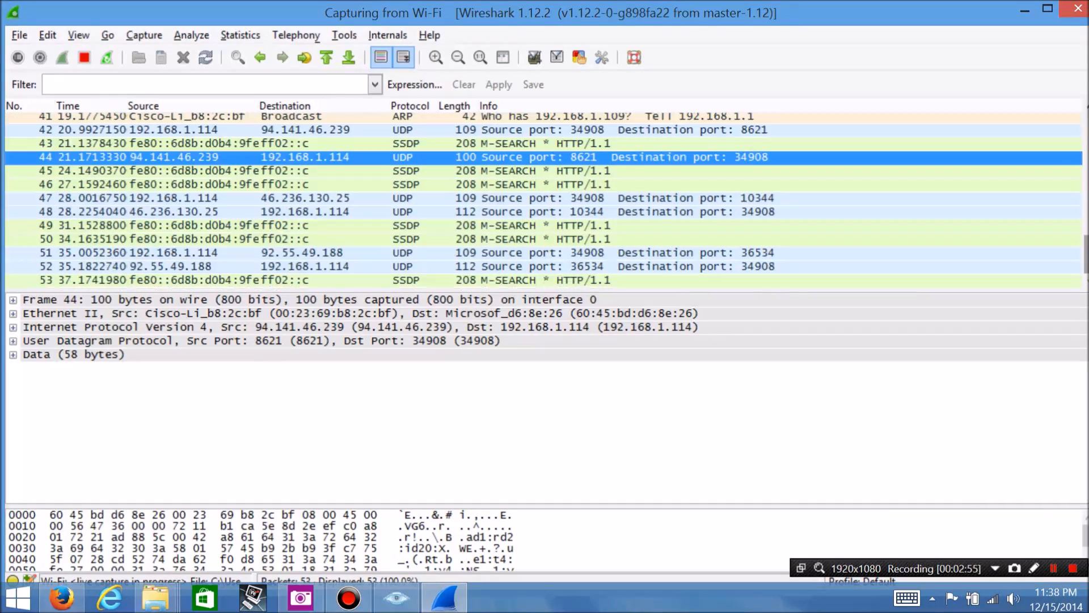
pyautogui.click(567, 198)
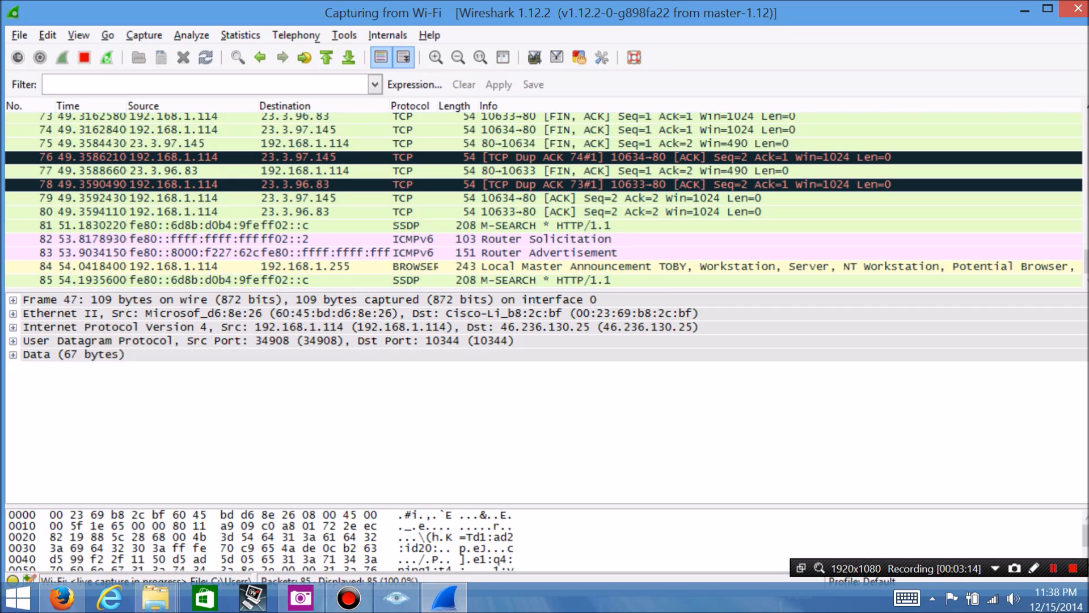
# Review the earliest captured packets, including the TCP exchange between 192.168.1.114 and 173.199.5.21
pyautogui.scroll(1, 543, 202)
pyautogui.scroll(15, 544, 202)
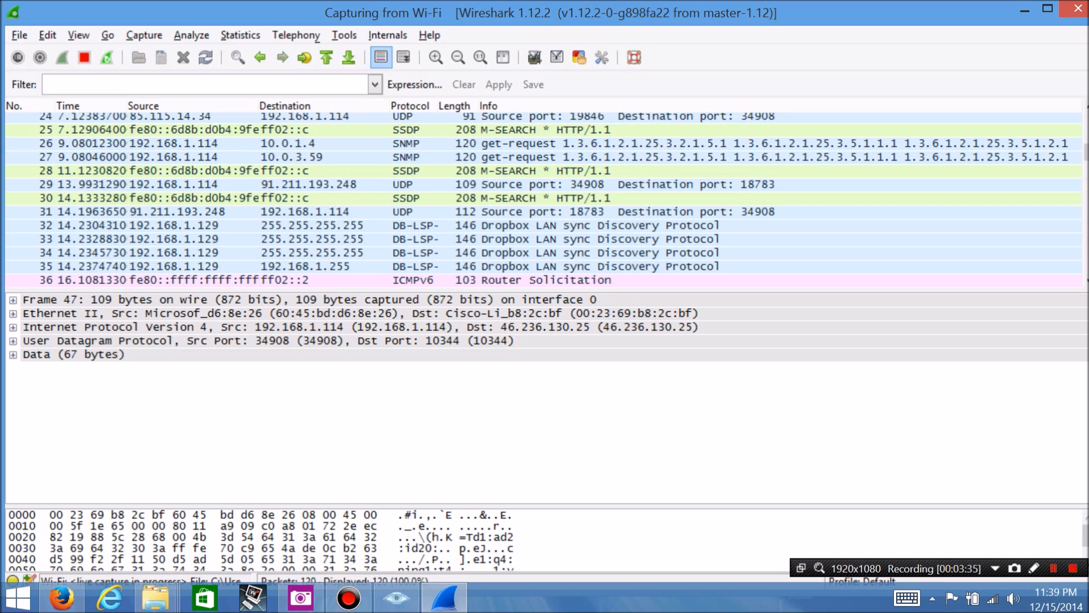
pyautogui.scroll(6, 544, 201)
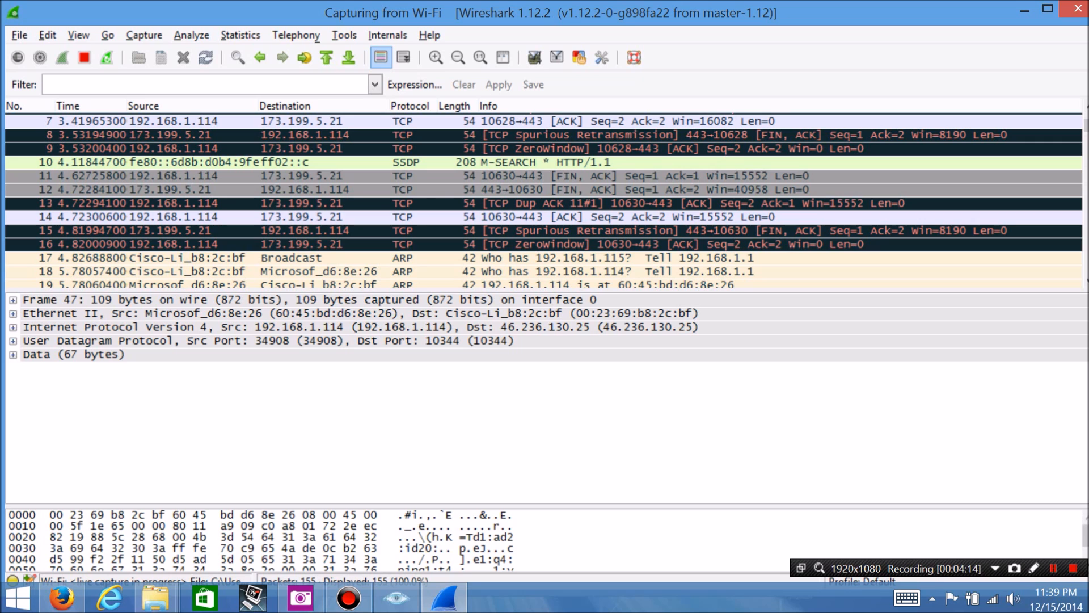
pyautogui.scroll(1, 544, 201)
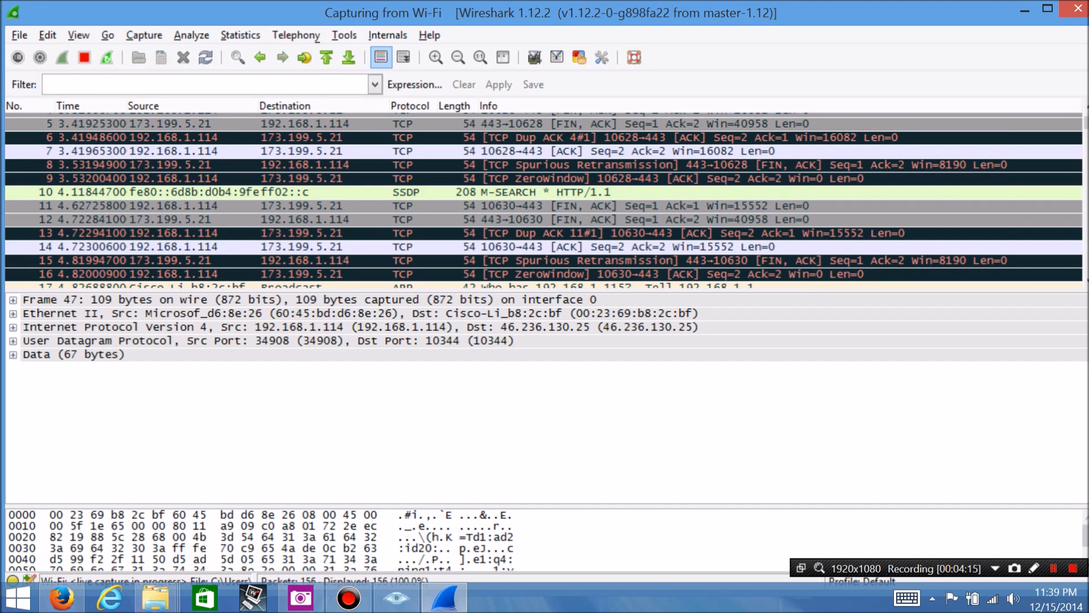
pyautogui.scroll(1, 545, 201)
pyautogui.scroll(-1, 545, 200)
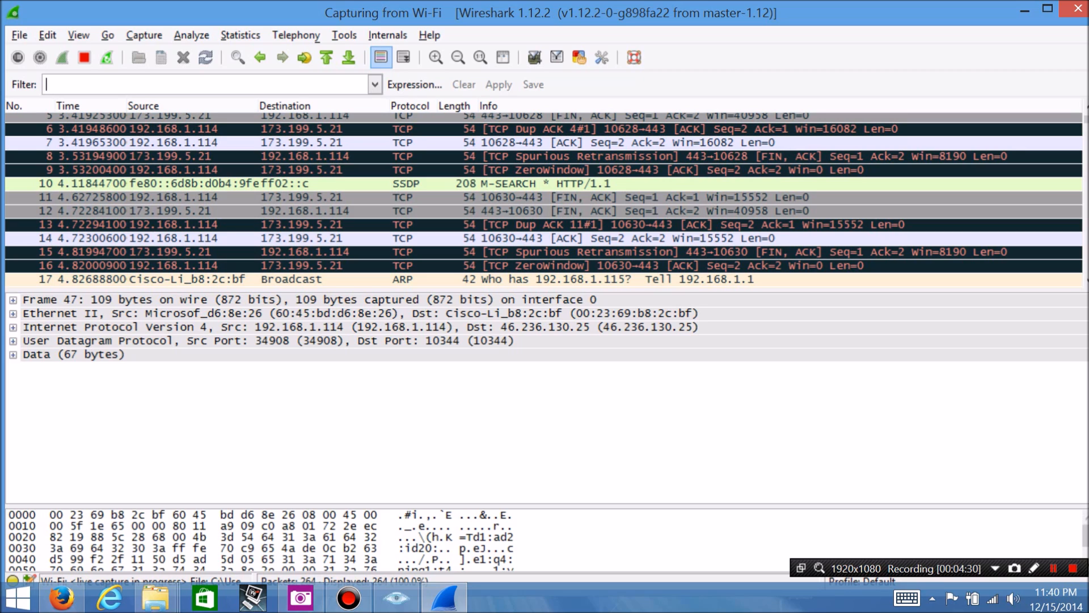
# View the list of predefined capture filters and close it without choosing one
pyautogui.click(144, 35)
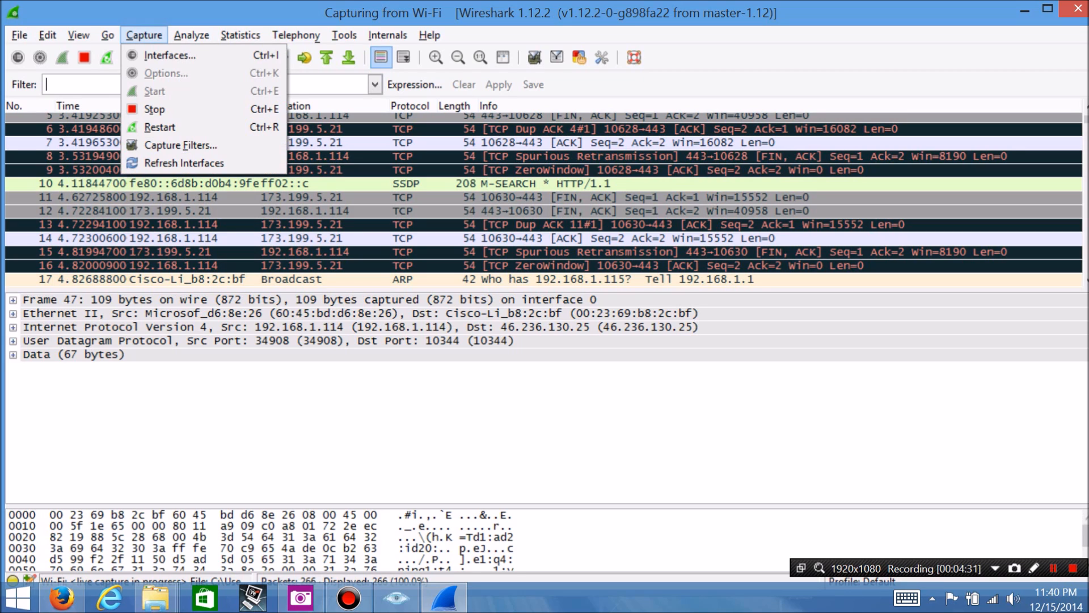
pyautogui.click(430, 35)
pyautogui.click(429, 35)
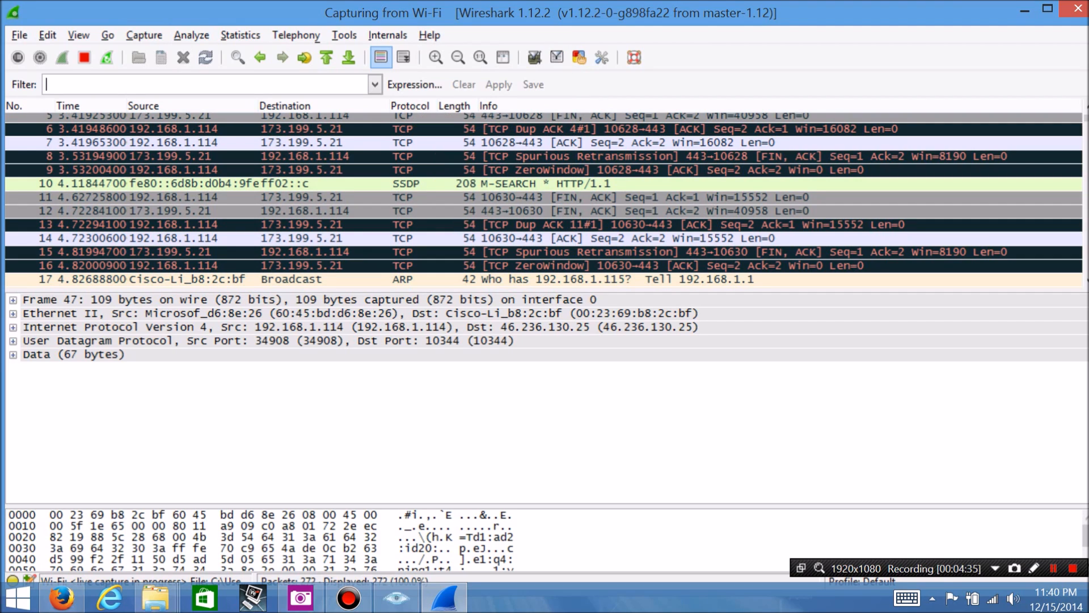
pyautogui.click(144, 35)
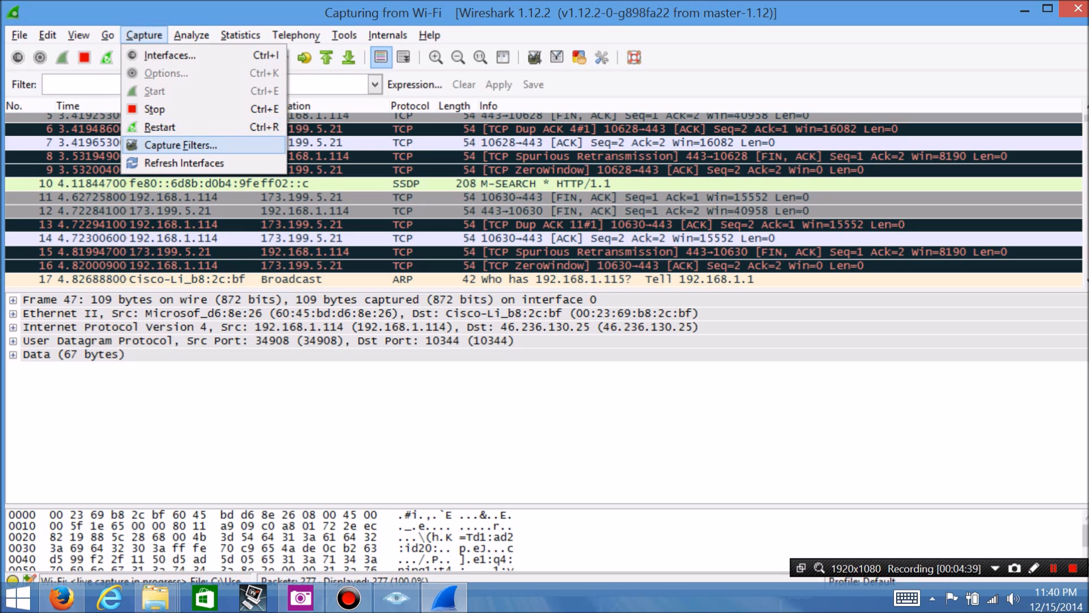
pyautogui.press('Return')
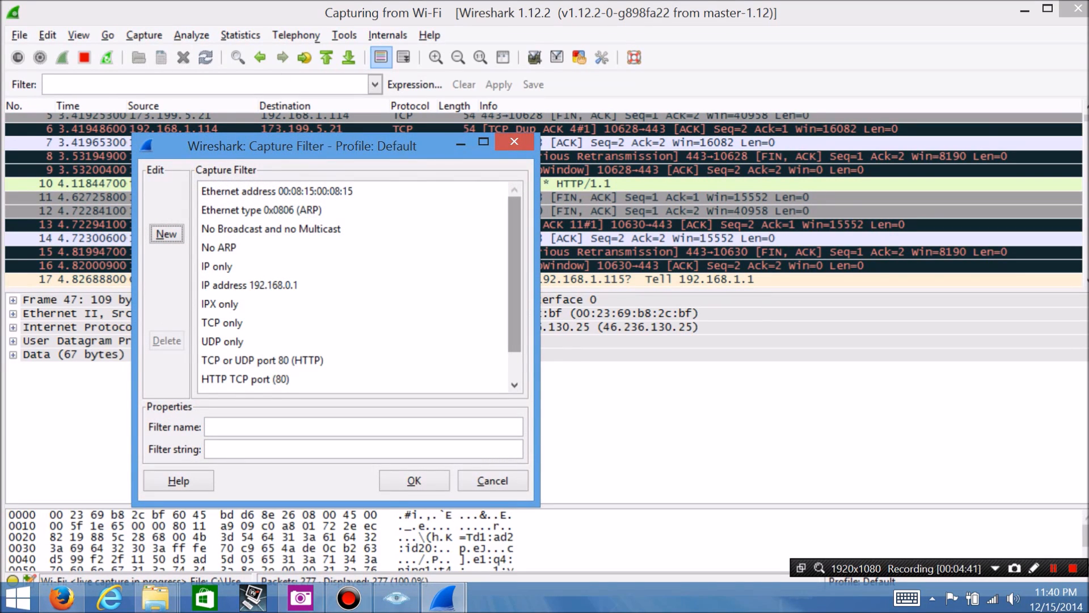
pyautogui.press('Escape')
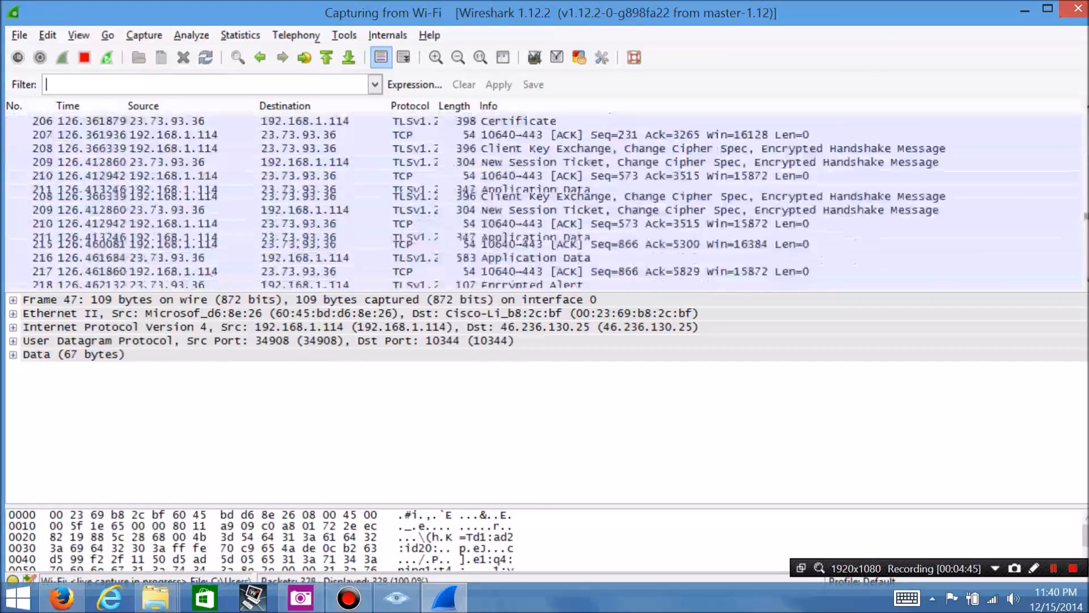
# Look through the newer captured packets and inspect the details of ARP reply frame 274 and Dropbox LAN sync frame 270
pyautogui.moveTo(1087, 267)
pyautogui.mouseDown()
pyautogui.moveTo(1087, 227)
pyautogui.moveTo(1086, 271)
pyautogui.mouseUp()
pyautogui.scroll(14, 545, 201)
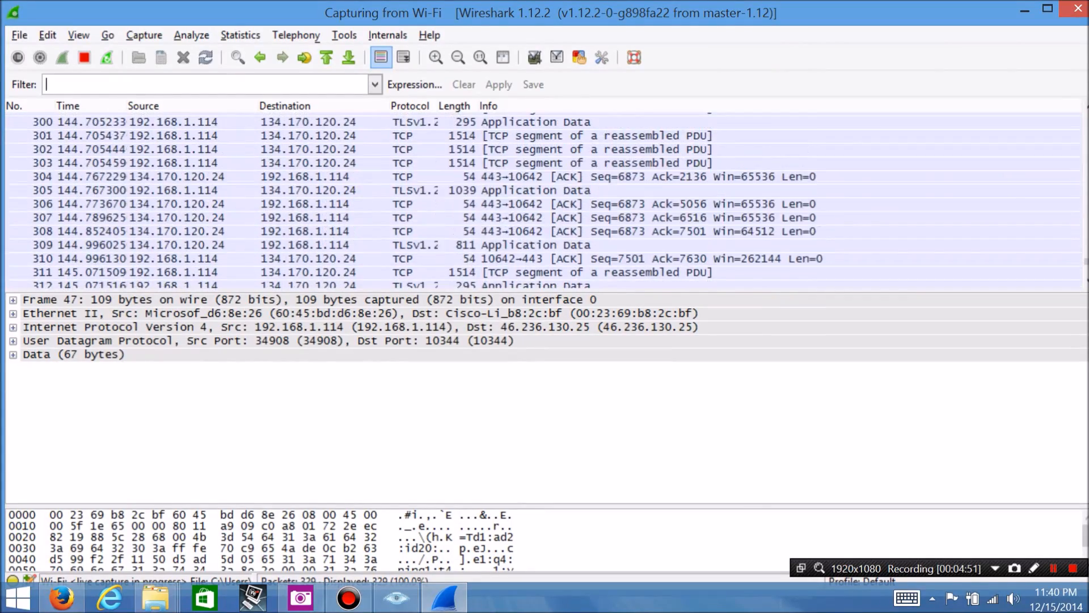
pyautogui.scroll(7, 545, 201)
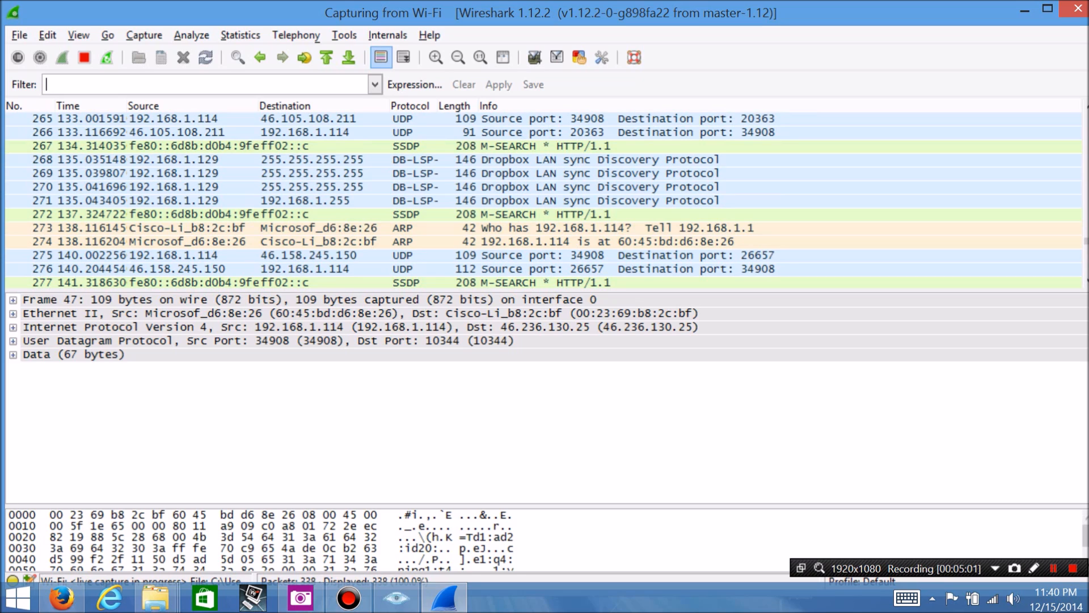
pyautogui.click(419, 242)
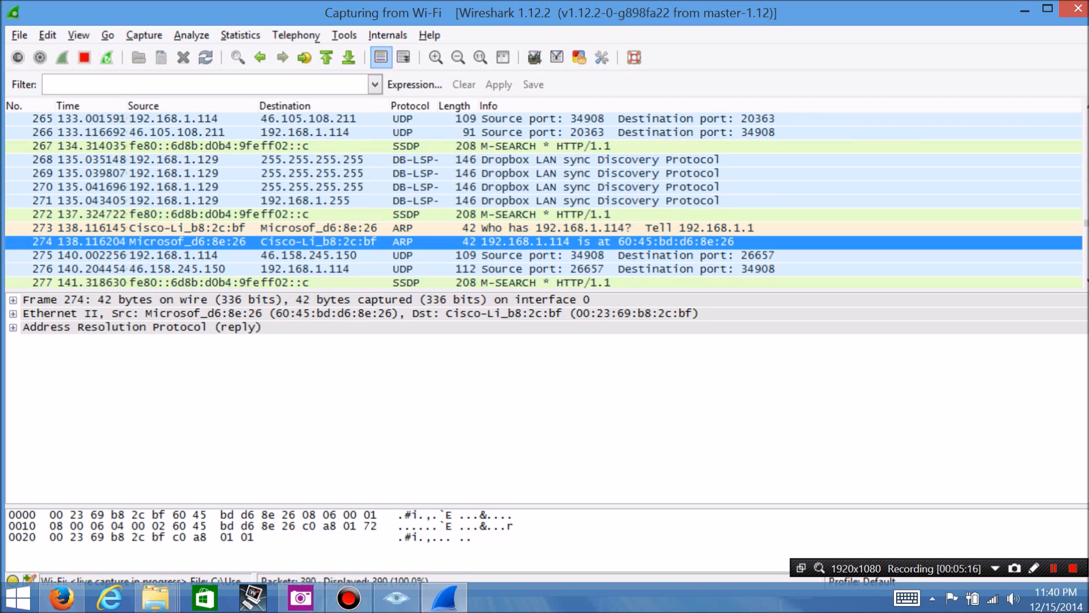
pyautogui.click(709, 187)
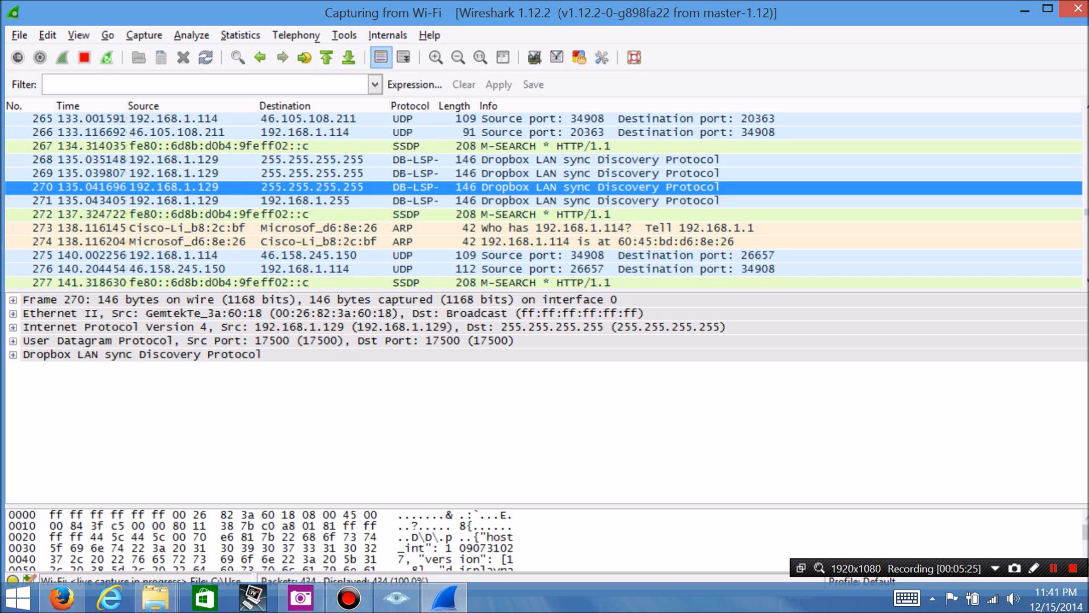
# Try to filter the newest captured packets with 192.168.1.114 as the display filter
pyautogui.click(363, 174)
pyautogui.click(363, 187)
pyautogui.moveTo(1086, 211); pyautogui.dragTo(1087, 271)
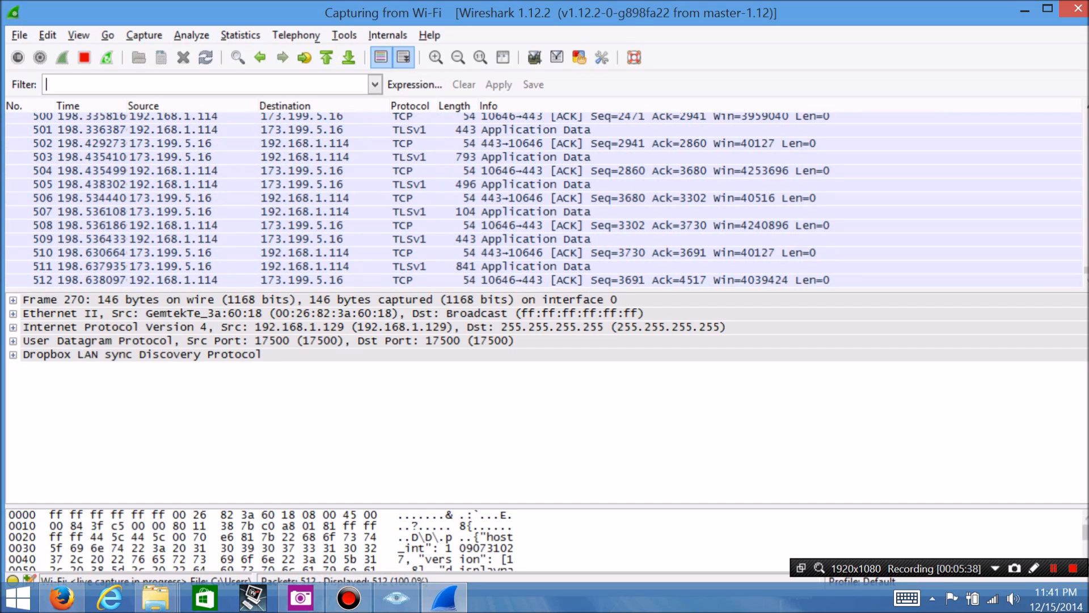
pyautogui.write('192')
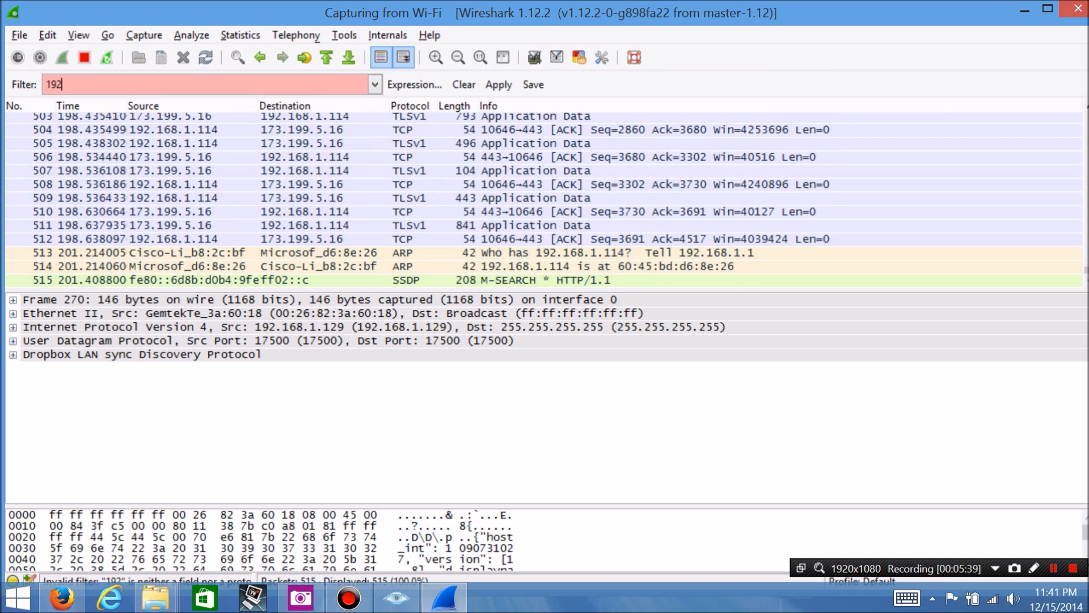
pyautogui.write('.168.1.114')
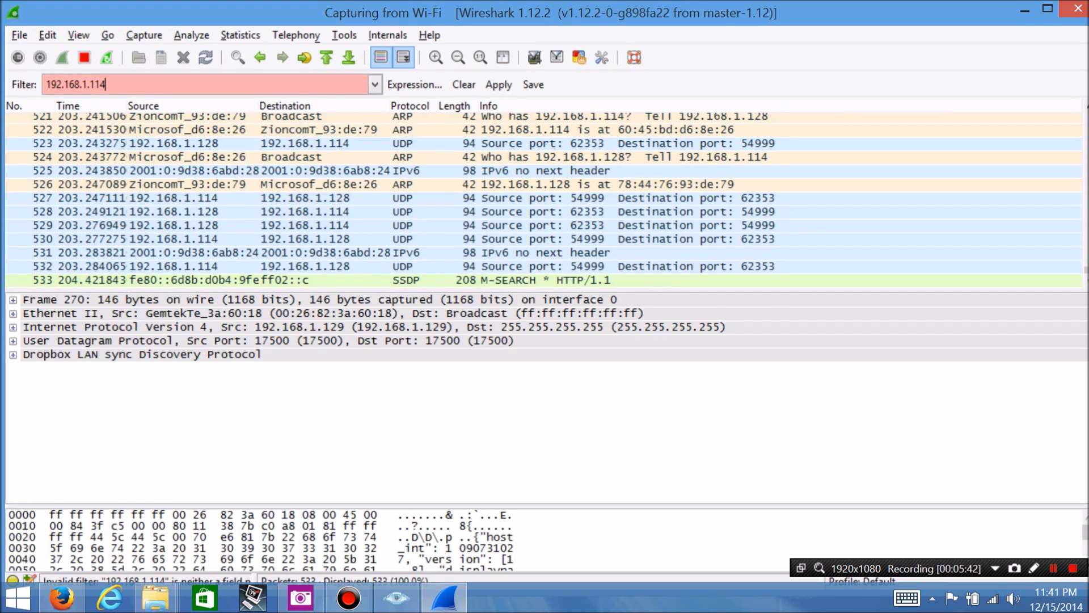
pyautogui.press('Return')
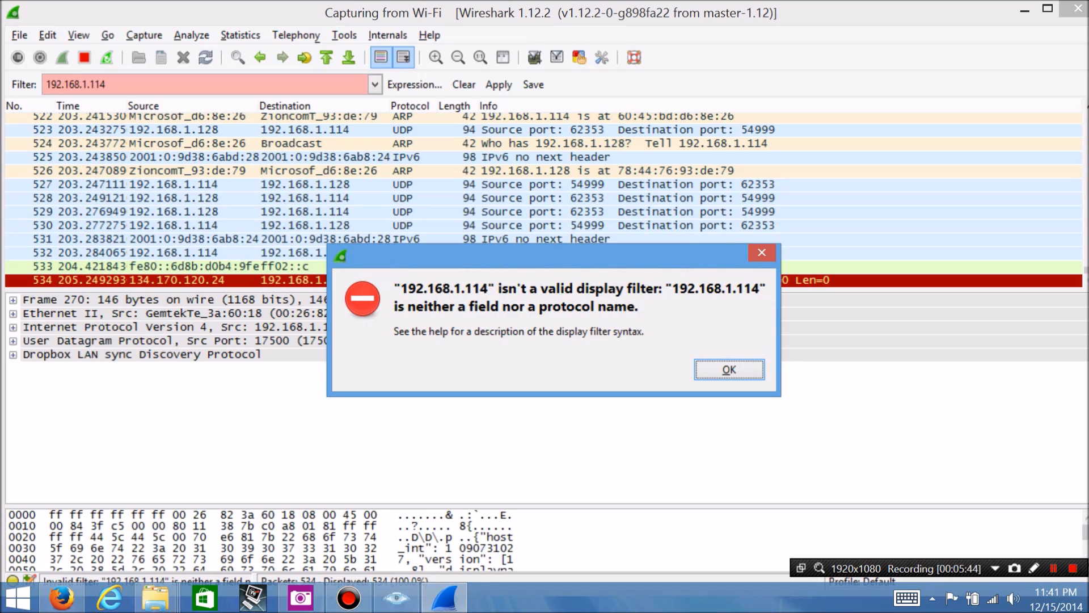
pyautogui.press('Return')
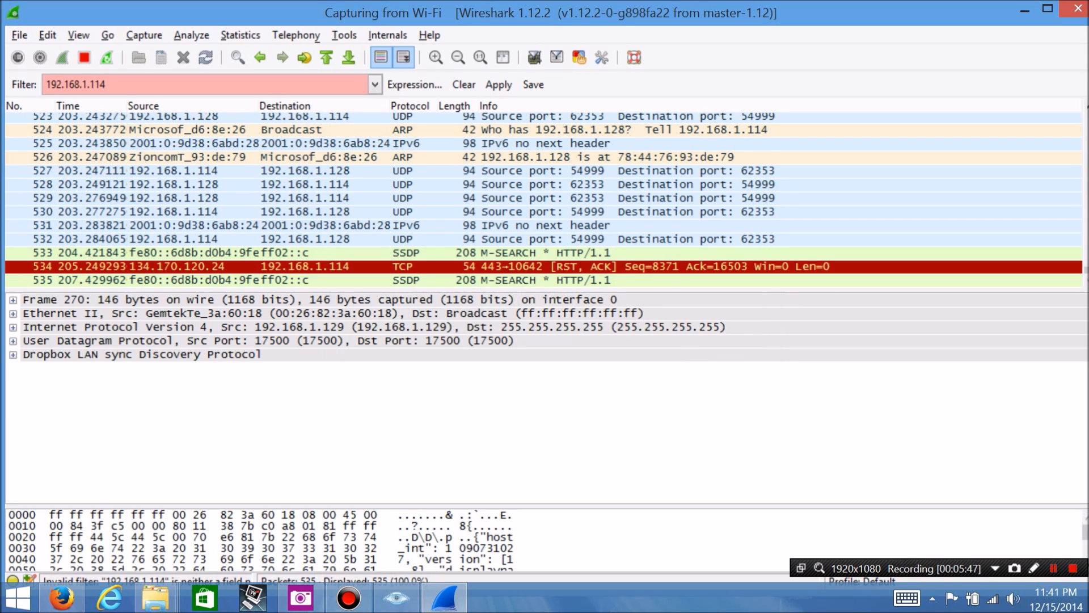
# Clear the 192.168.1.114 text from the display filter
pyautogui.press('BackSpace')
pyautogui.press('BackSpace')
pyautogui.press('BackSpace')
pyautogui.press('BackSpace')
pyautogui.press('BackSpace')
pyautogui.press('BackSpace')
pyautogui.press('BackSpace')
pyautogui.press('BackSpace')
pyautogui.press('BackSpace')
pyautogui.press('BackSpace')
pyautogui.press('BackSpace')
pyautogui.press('BackSpace')
pyautogui.press('BackSpace')
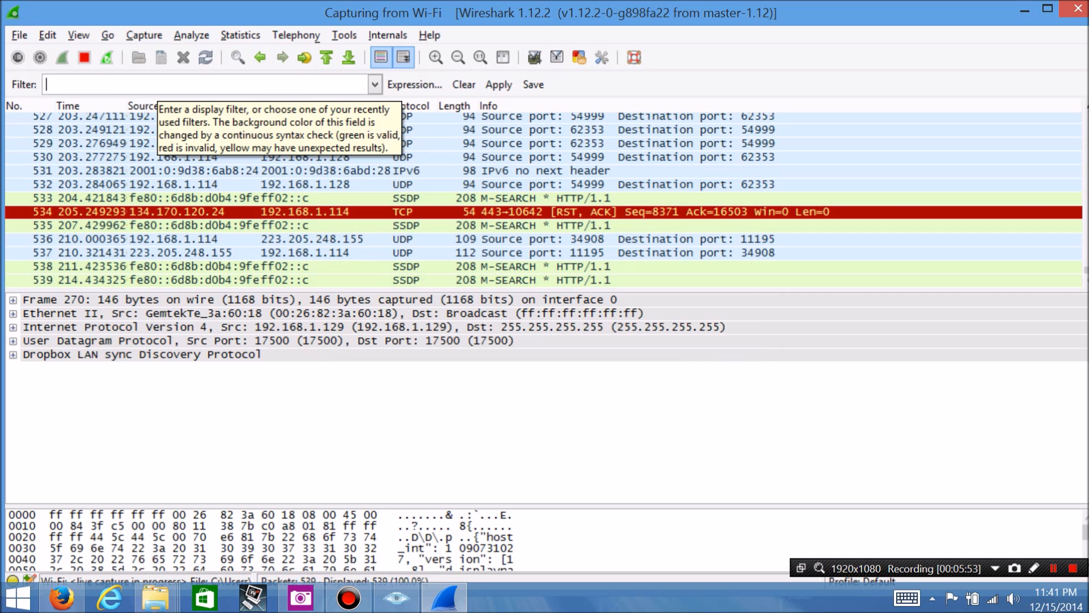
# Browse the available field names for building a filter expression and close the dialog without choosing one
pyautogui.click(414, 84)
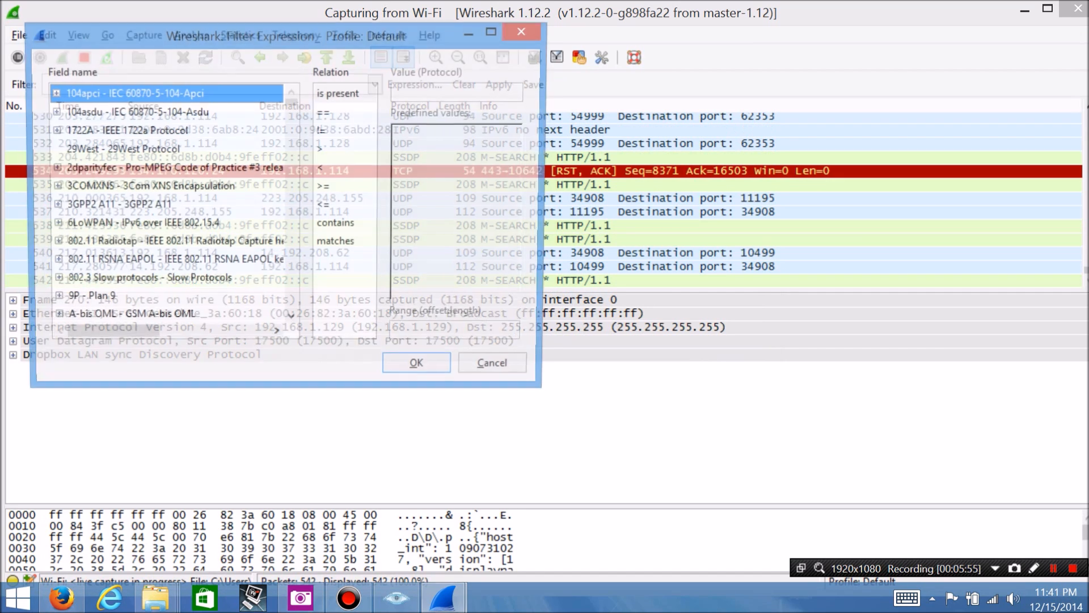
pyautogui.scroll(-20, 165, 210)
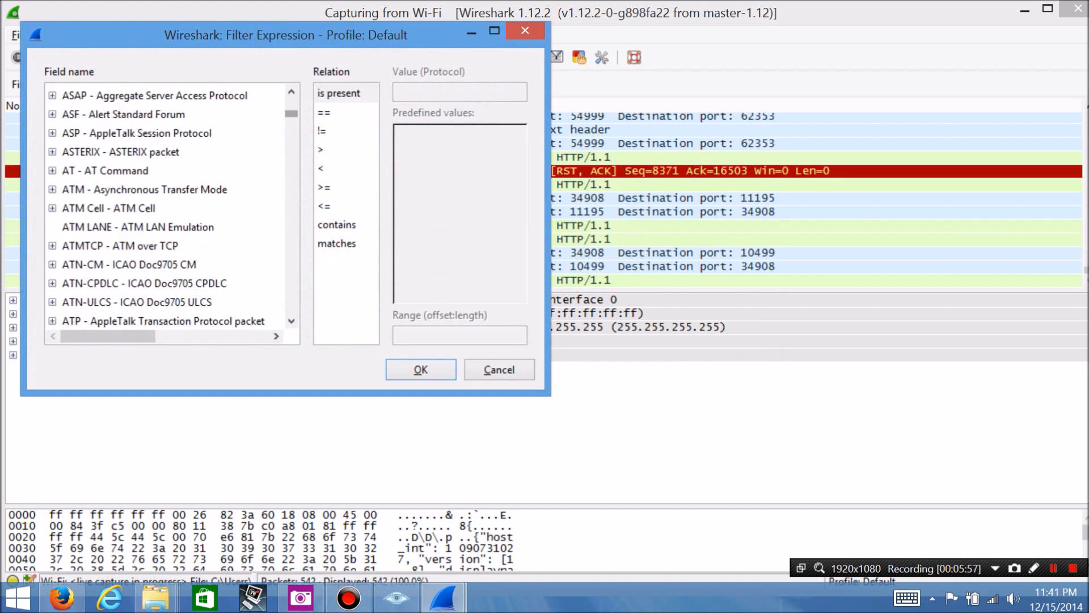
pyautogui.scroll(-20, 165, 210)
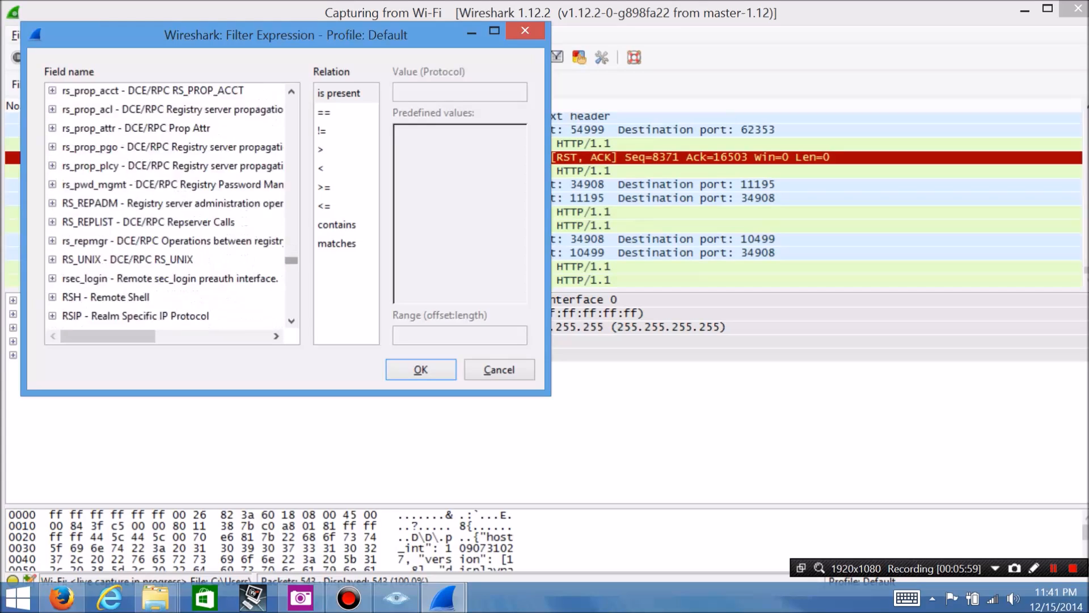
pyautogui.moveTo(291, 290); pyautogui.dragTo(291, 311)
pyautogui.click(499, 370)
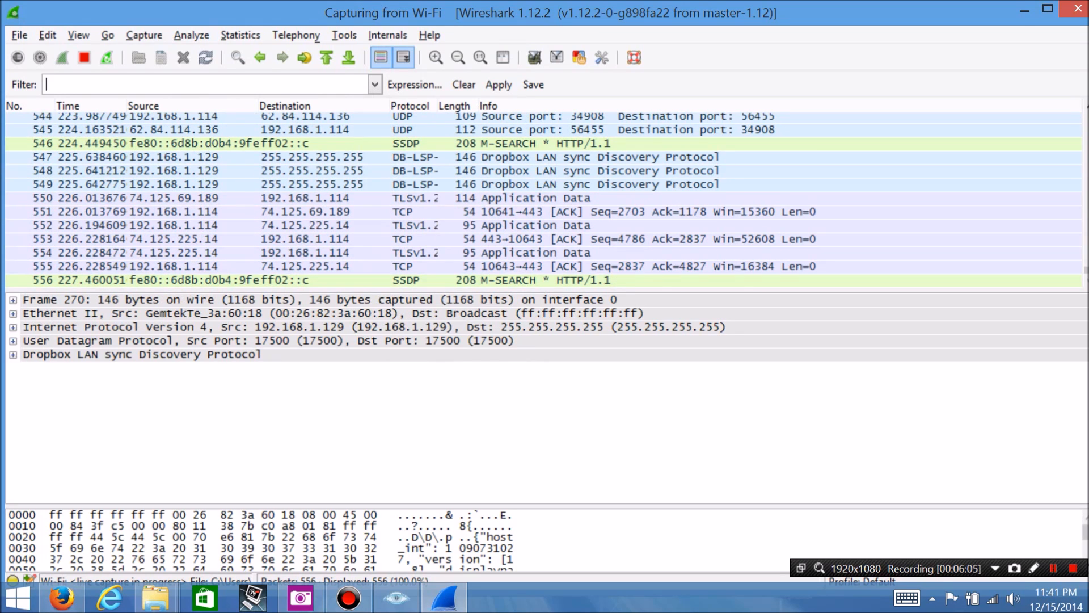
# Look back through the earlier captured packets and return to the newest ones
pyautogui.write('ip.a')
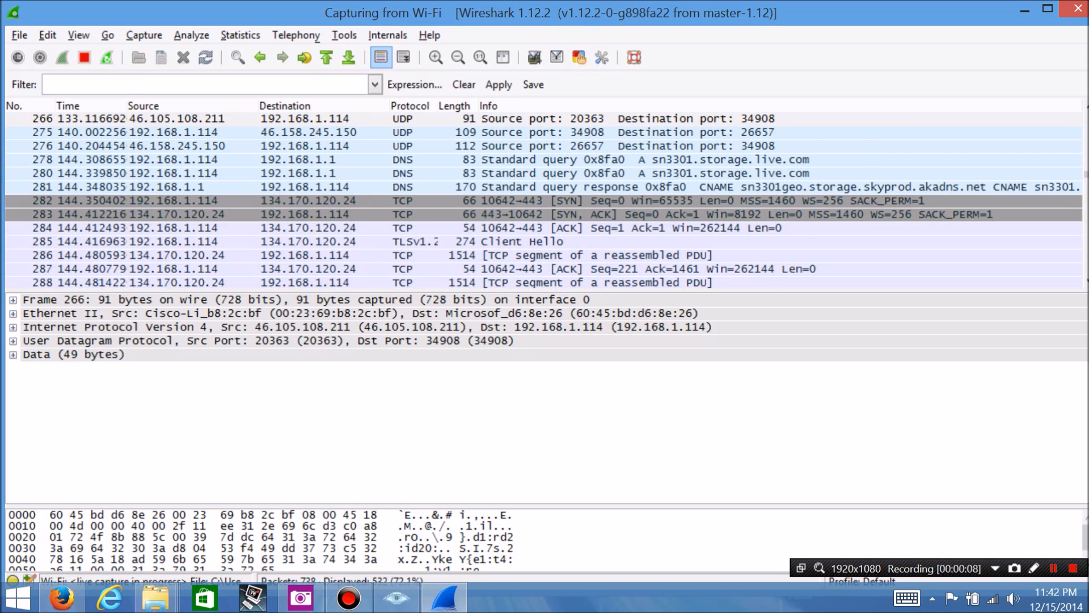
pyautogui.scroll(20, 544, 201)
pyautogui.scroll(20, 543, 201)
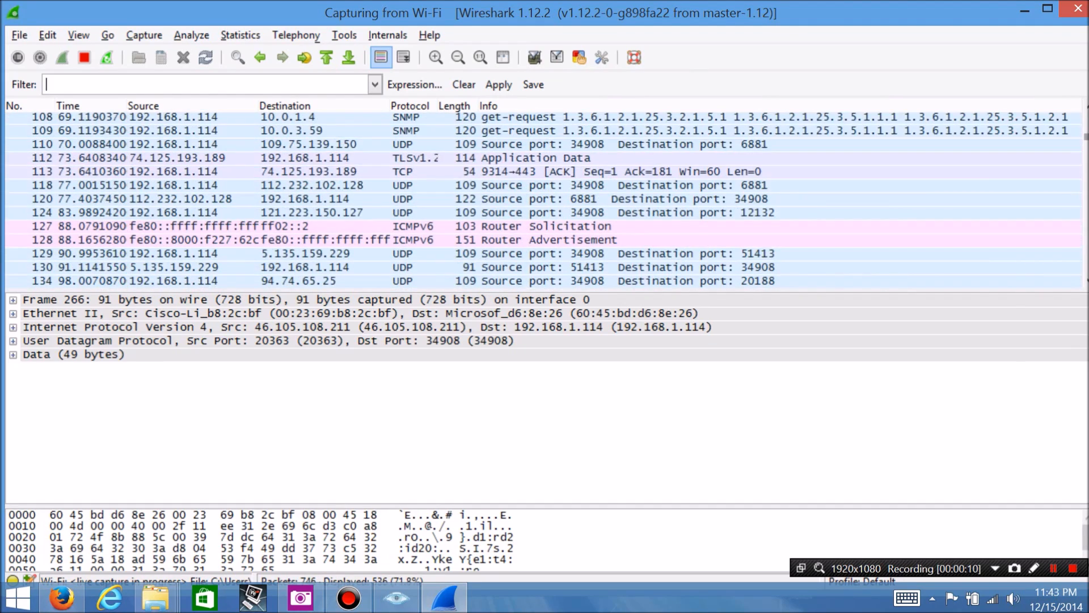
pyautogui.scroll(-20, 543, 201)
pyautogui.scroll(-20, 544, 201)
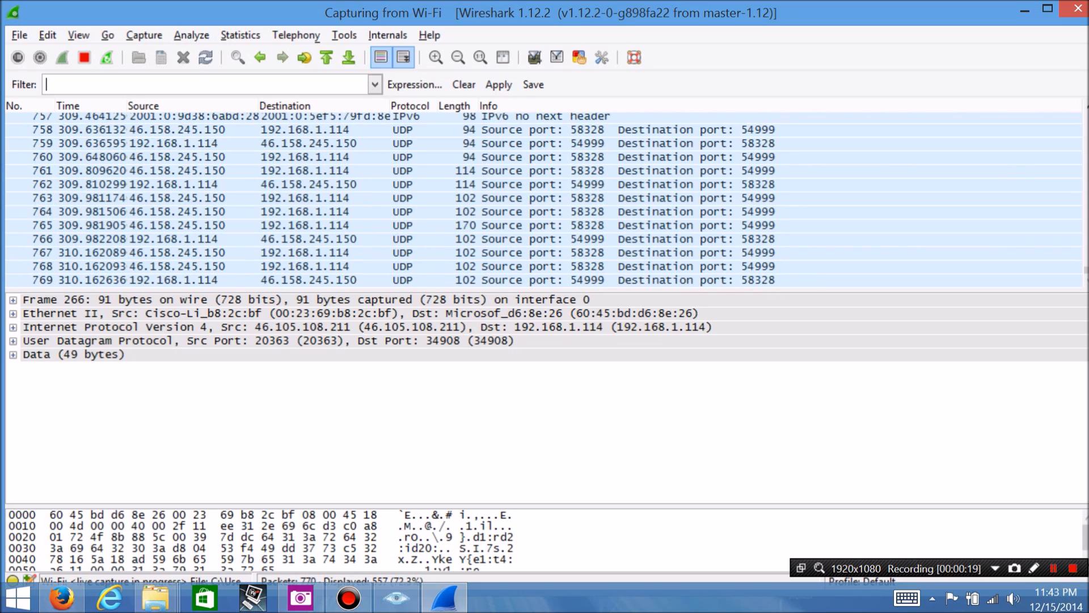
# Apply the display filter ip.addr == 192.168.1.114 to the live capture
pyautogui.write('ip[.')
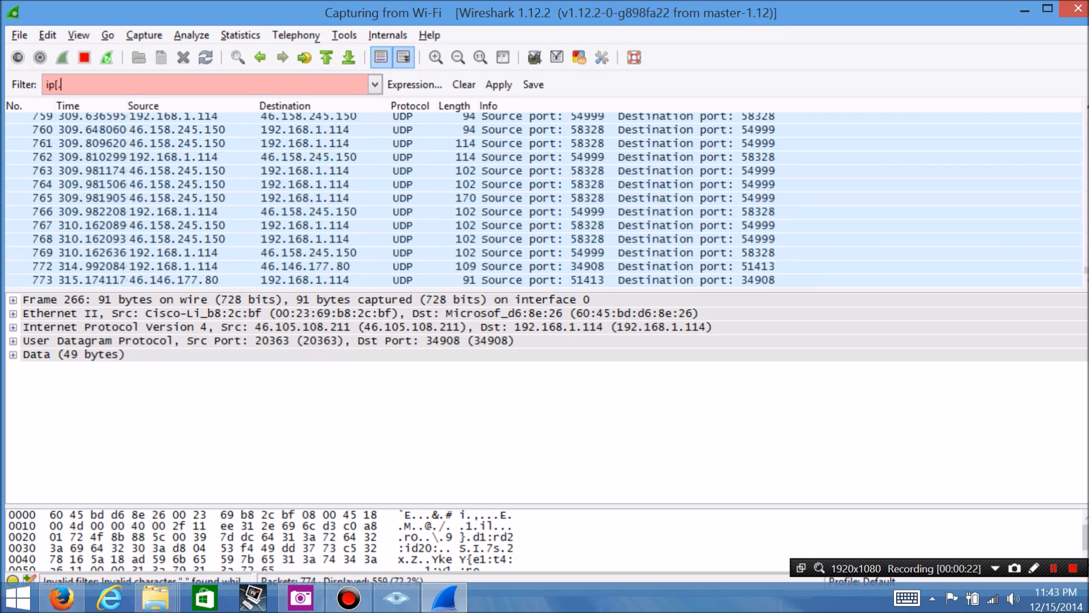
pyautogui.press('BackSpace')
pyautogui.press('BackSpace')
pyautogui.write('.')
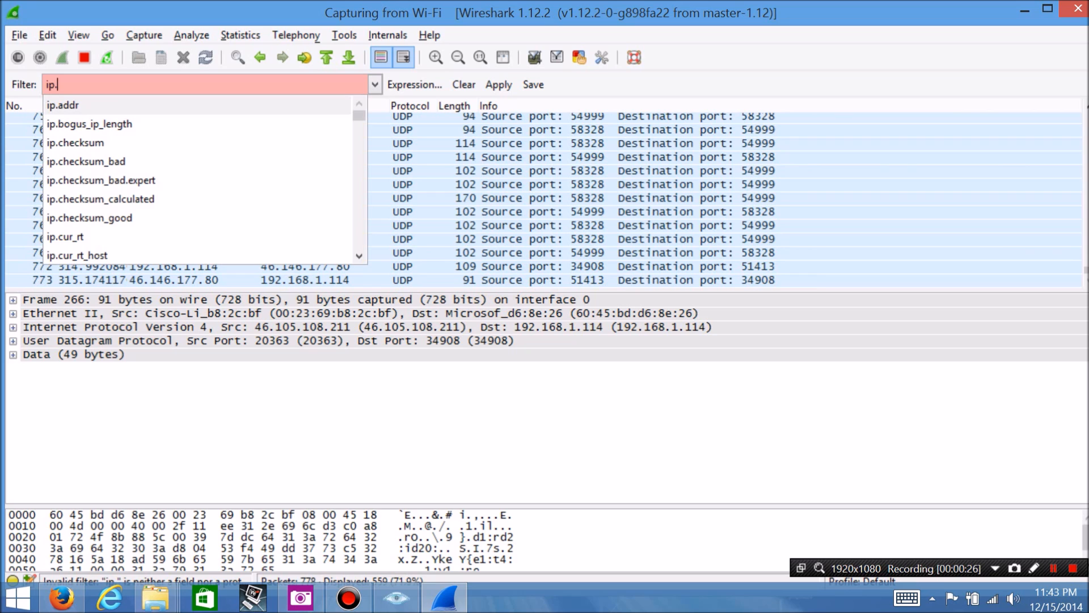
pyautogui.press('Return')
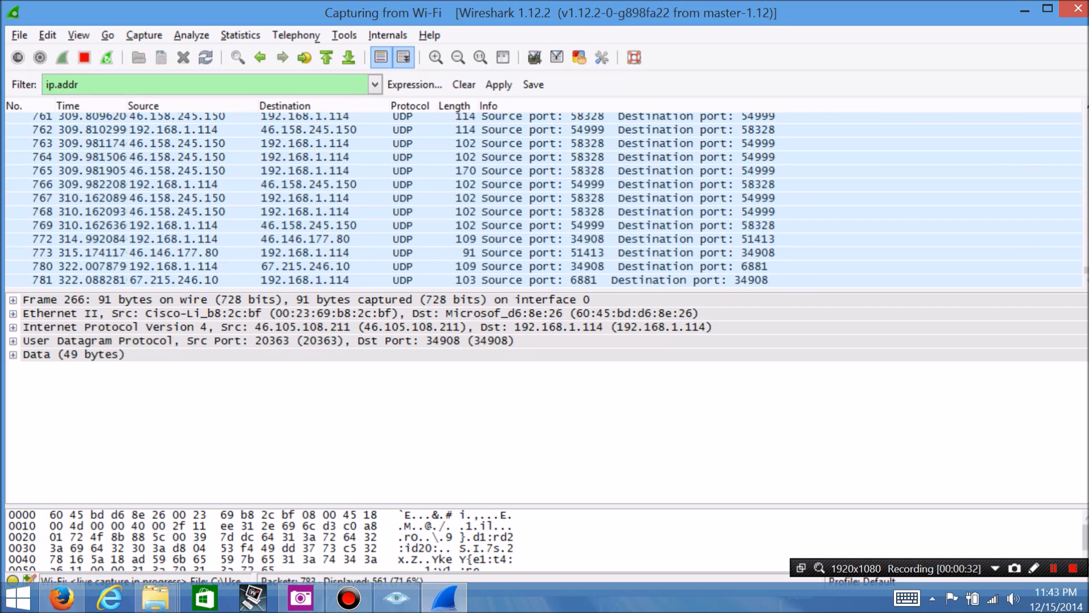
pyautogui.write('== ')
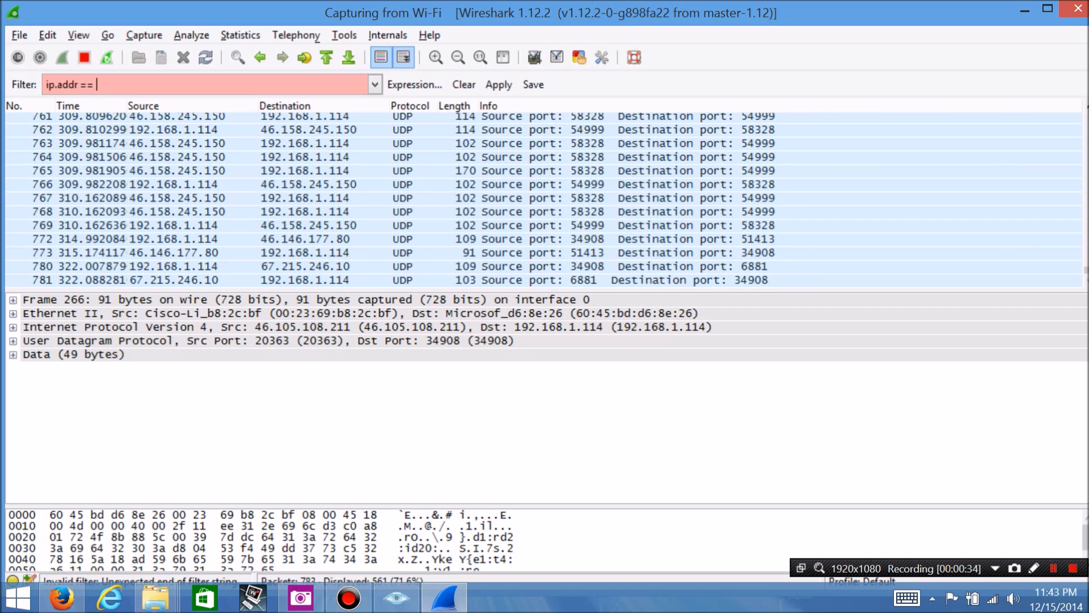
pyautogui.write('192.168')
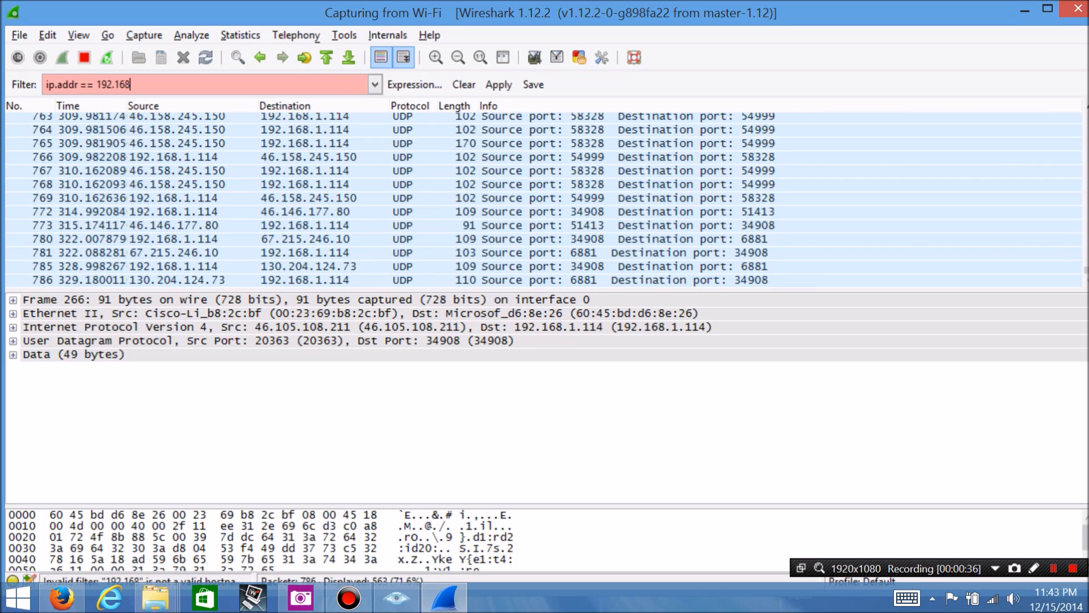
pyautogui.write('.1.114')
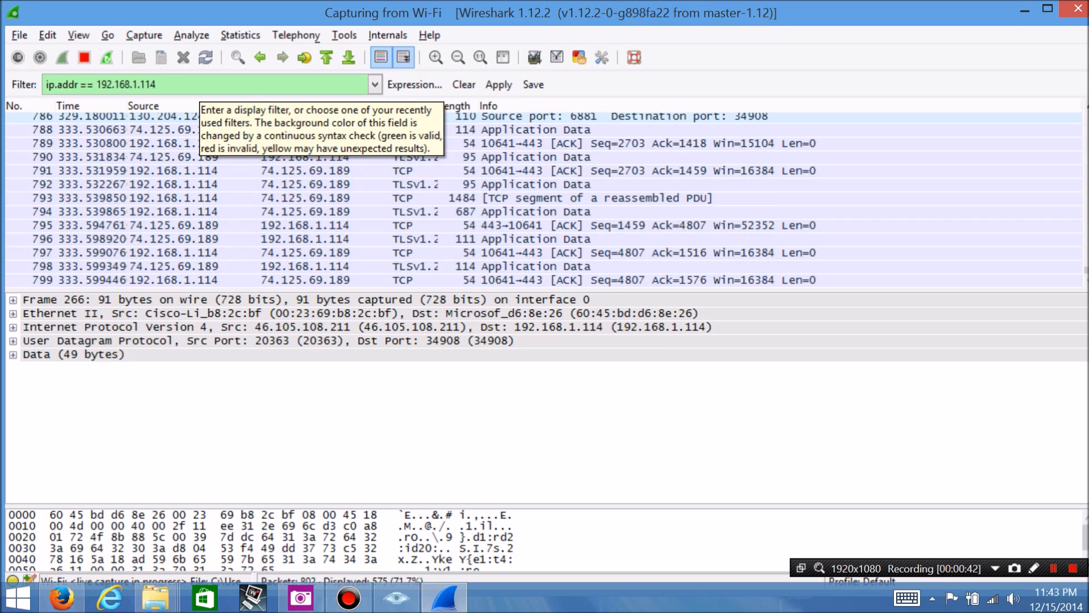
pyautogui.press('Return')
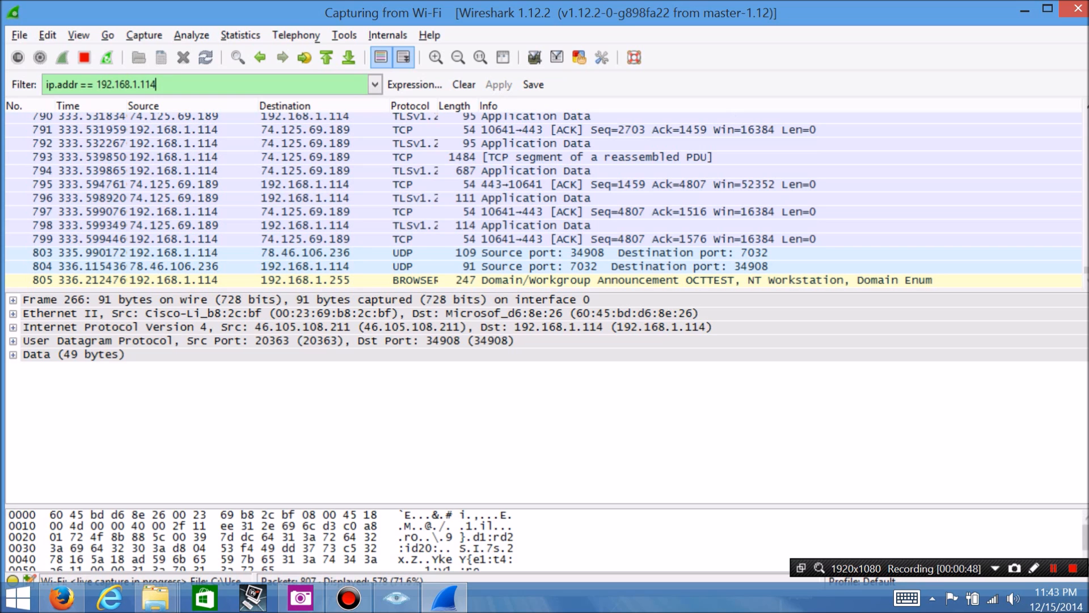
# Review the filtered packets from the first to the newest and inspect the details of SNMP frame 711
pyautogui.moveTo(1086, 270); pyautogui.dragTo(1086, 116)
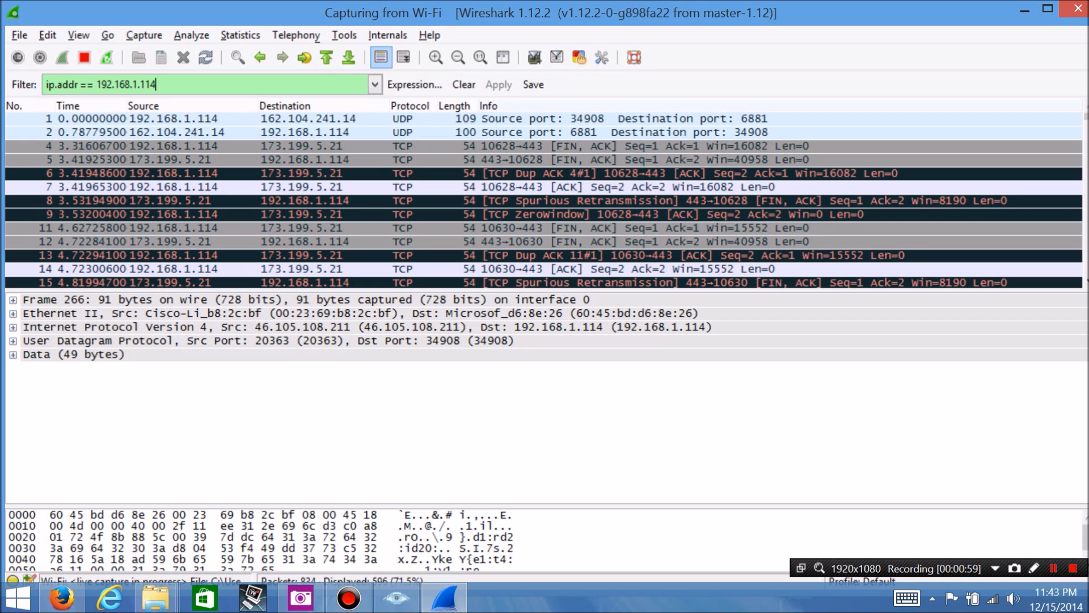
pyautogui.moveTo(1086, 116); pyautogui.dragTo(1086, 272)
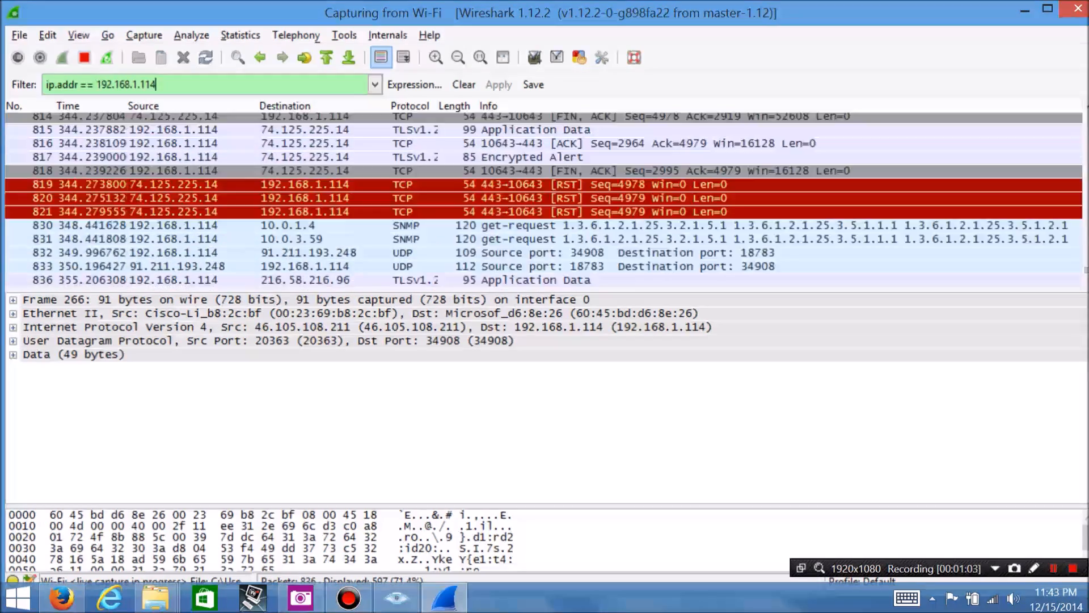
pyautogui.moveTo(1086, 271); pyautogui.dragTo(1086, 246)
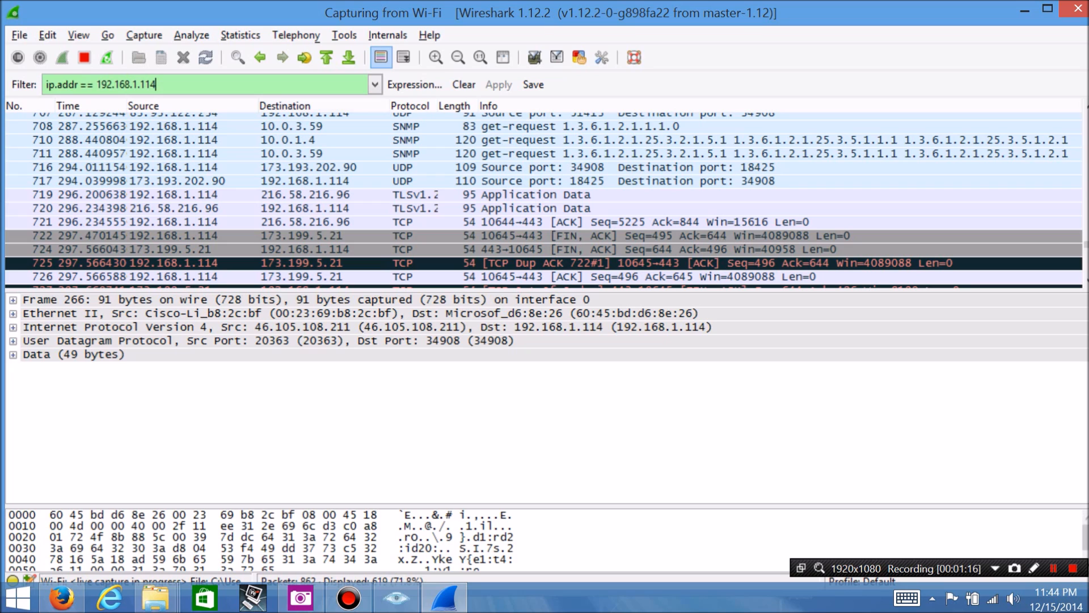
pyautogui.click(292, 154)
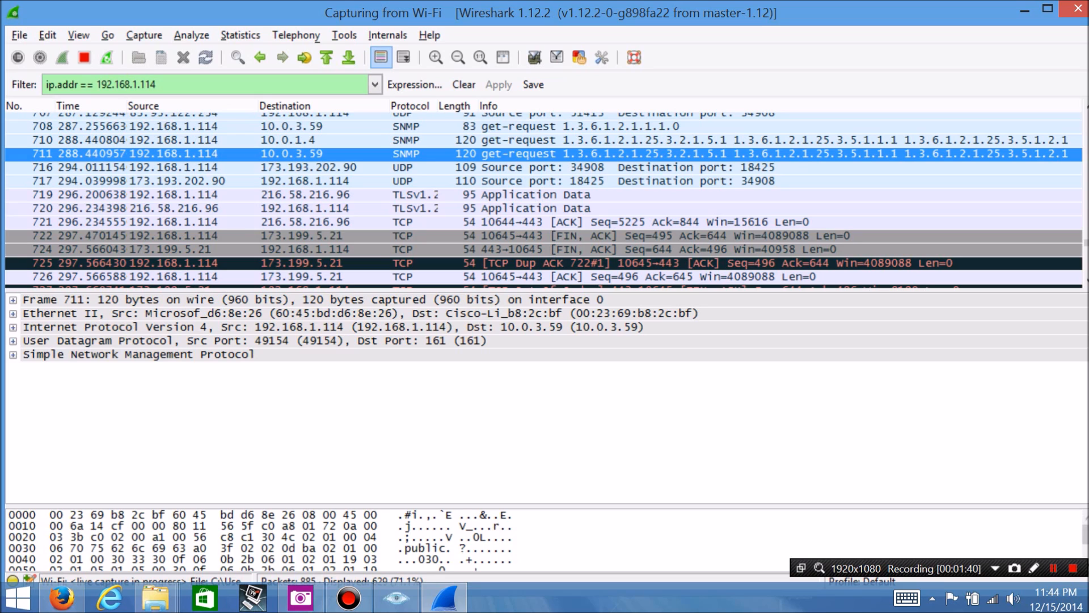
# Switch to Command Prompt, run ipconfig to check the Wi-Fi adapter's IPv4 address, and close the window
pyautogui.click(18, 598)
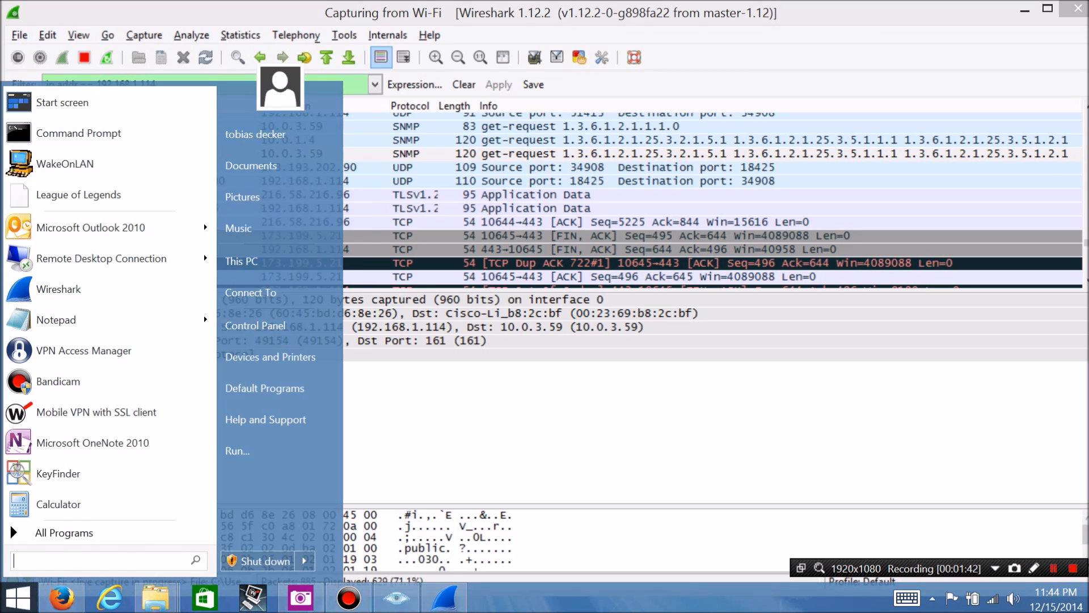
pyautogui.click(80, 133)
pyautogui.write('ipconfig')
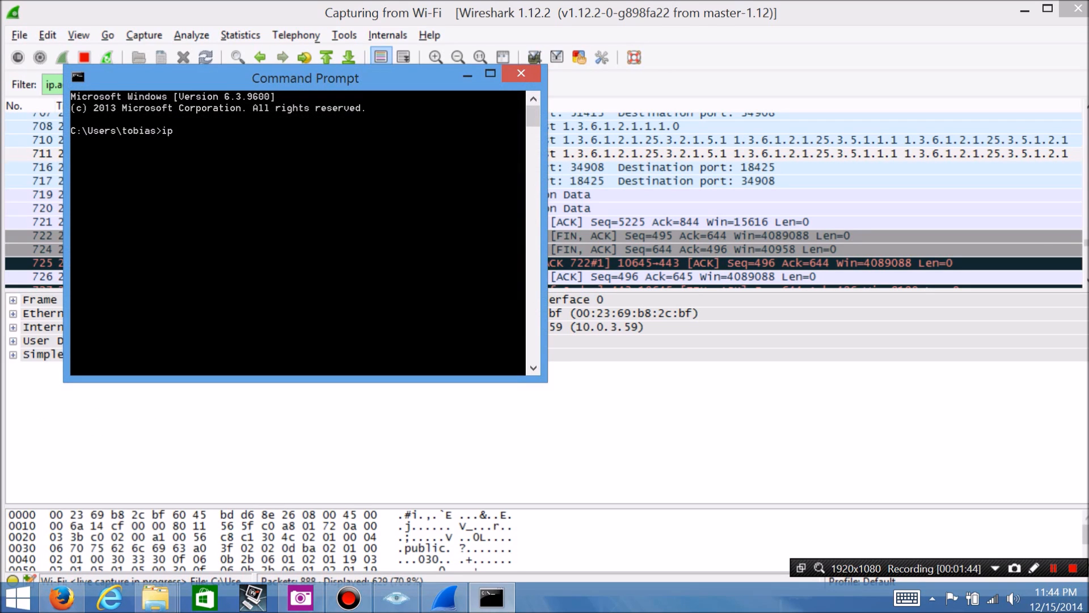
pyautogui.press('Return')
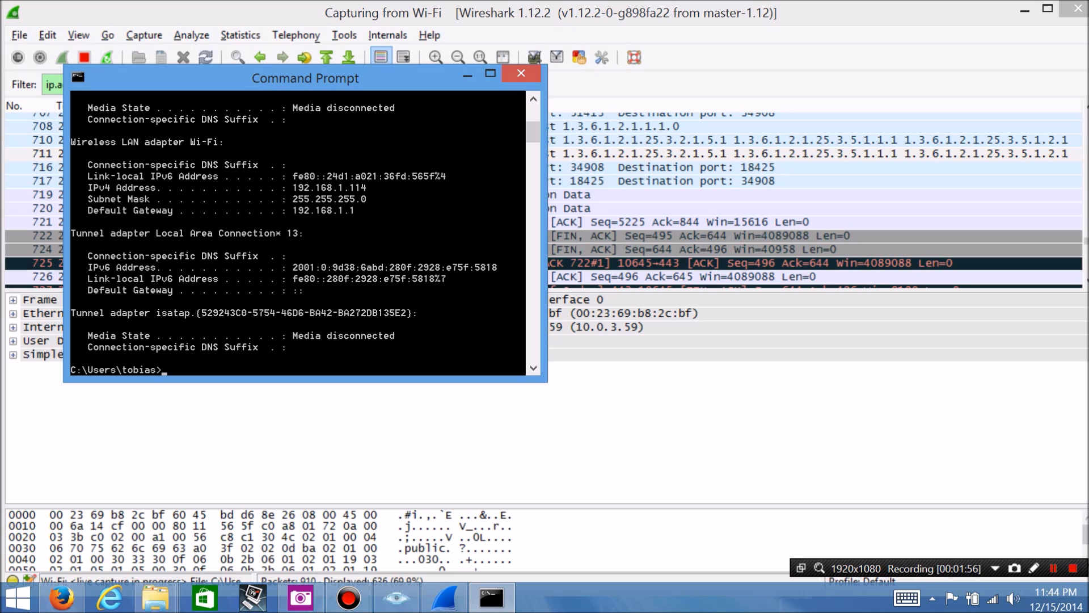
pyautogui.hotkey('alt', 'F4')
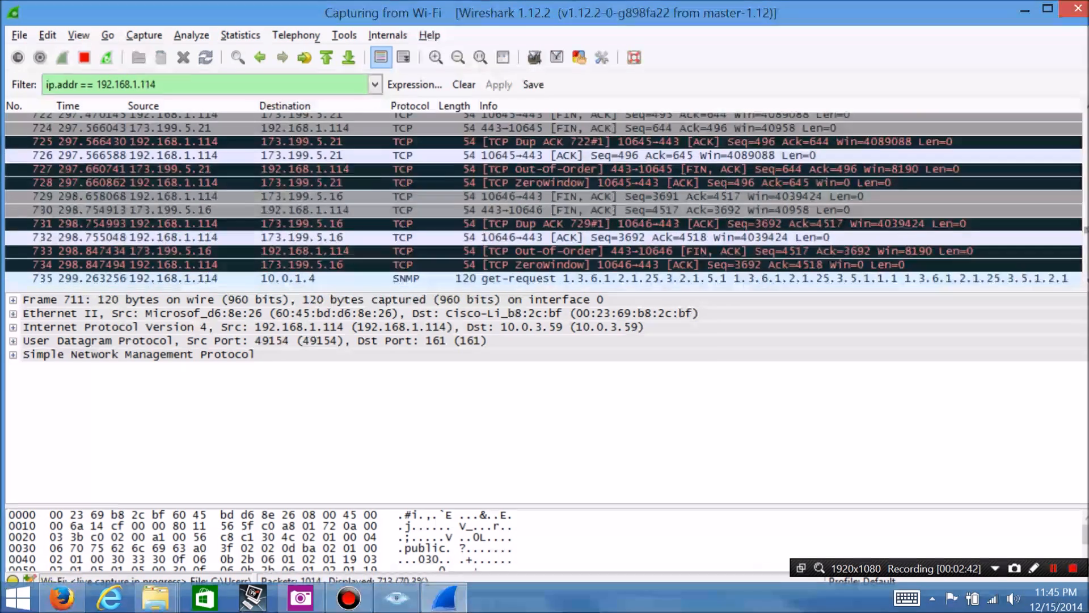
# Look through the newer filtered packets and view the details of TCP frame 799
pyautogui.scroll(1, 544, 202)
pyautogui.scroll(-2, 545, 201)
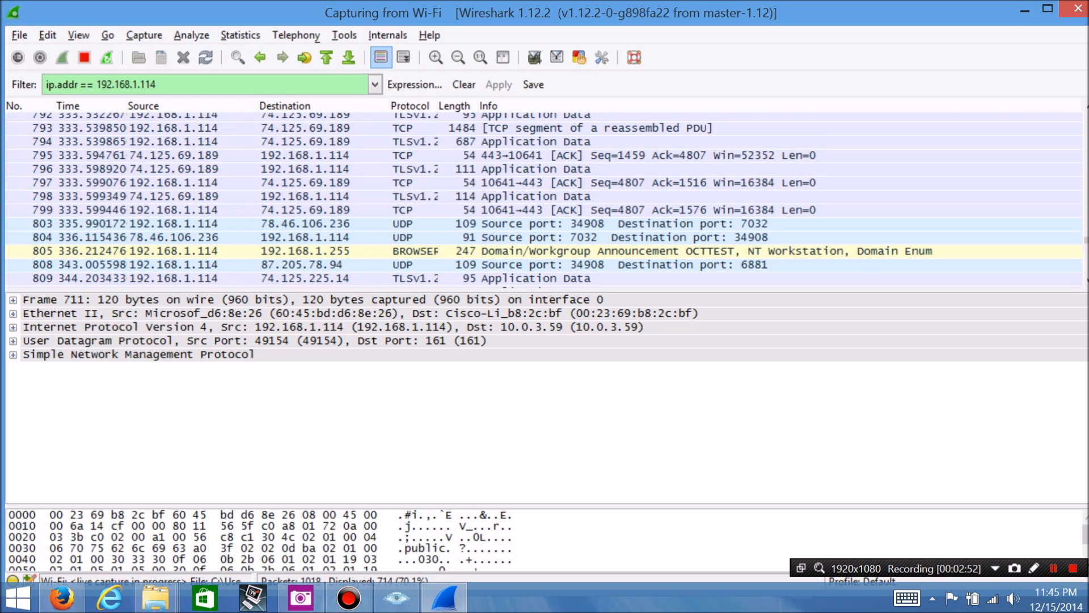
pyautogui.click(545, 210)
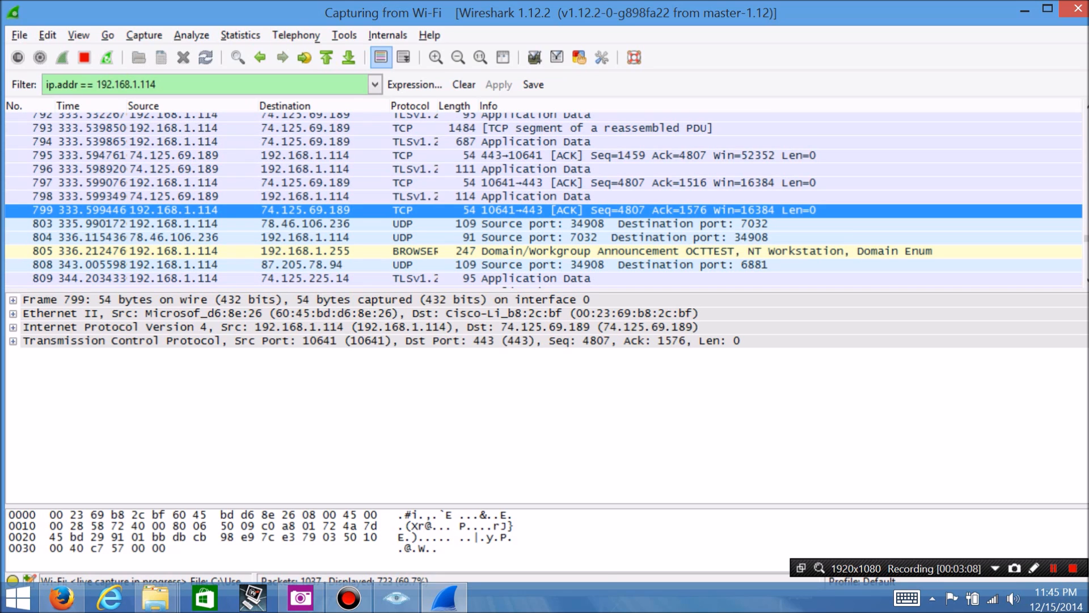
# Follow the TCP stream of frame 799, review the raw conversation content, and view the stream's earliest packets
pyautogui.rightClick(419, 208)
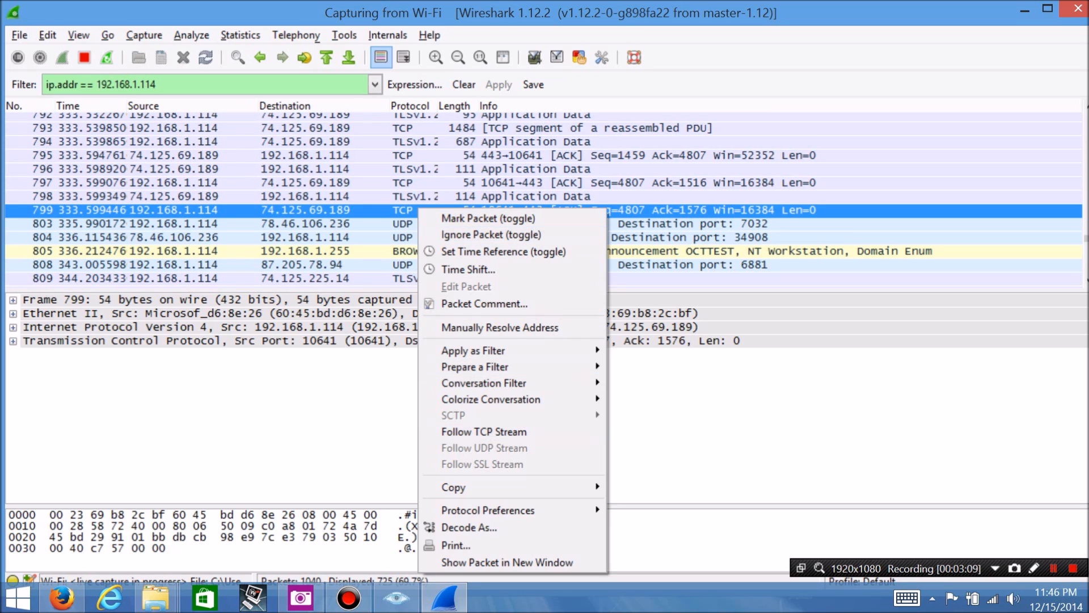
pyautogui.click(484, 431)
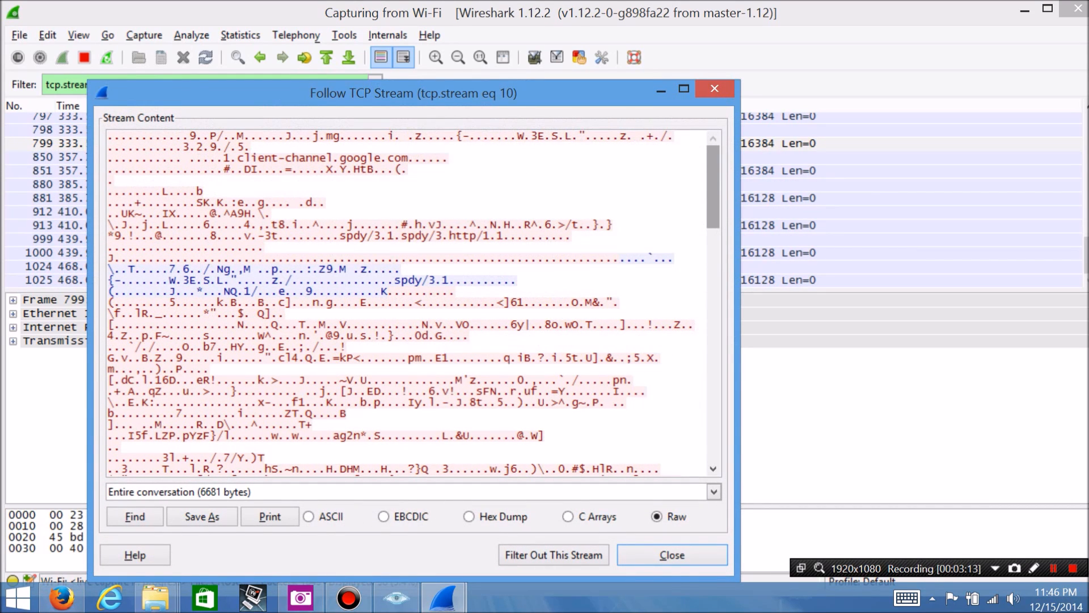
pyautogui.scroll(-3, 407, 303)
pyautogui.scroll(3, 407, 303)
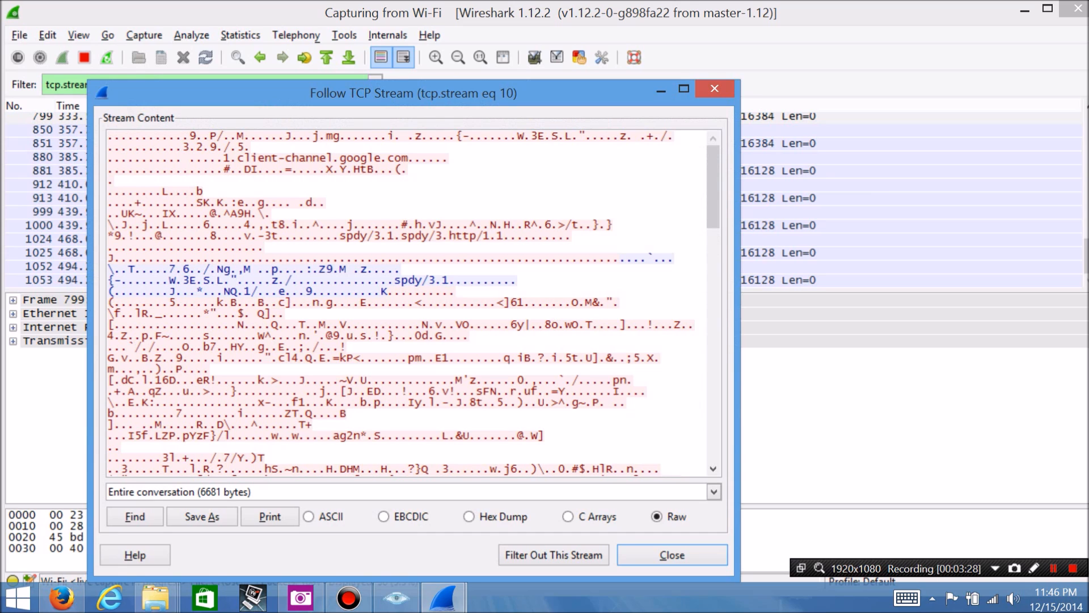
pyautogui.moveTo(713, 188)
pyautogui.mouseDown()
pyautogui.moveTo(714, 420)
pyautogui.moveTo(713, 187)
pyautogui.mouseUp()
pyautogui.moveTo(713, 187)
pyautogui.mouseDown()
pyautogui.moveTo(713, 402)
pyautogui.moveTo(713, 187)
pyautogui.mouseUp()
pyautogui.click(715, 89)
pyautogui.moveTo(1086, 256); pyautogui.dragTo(1086, 127)
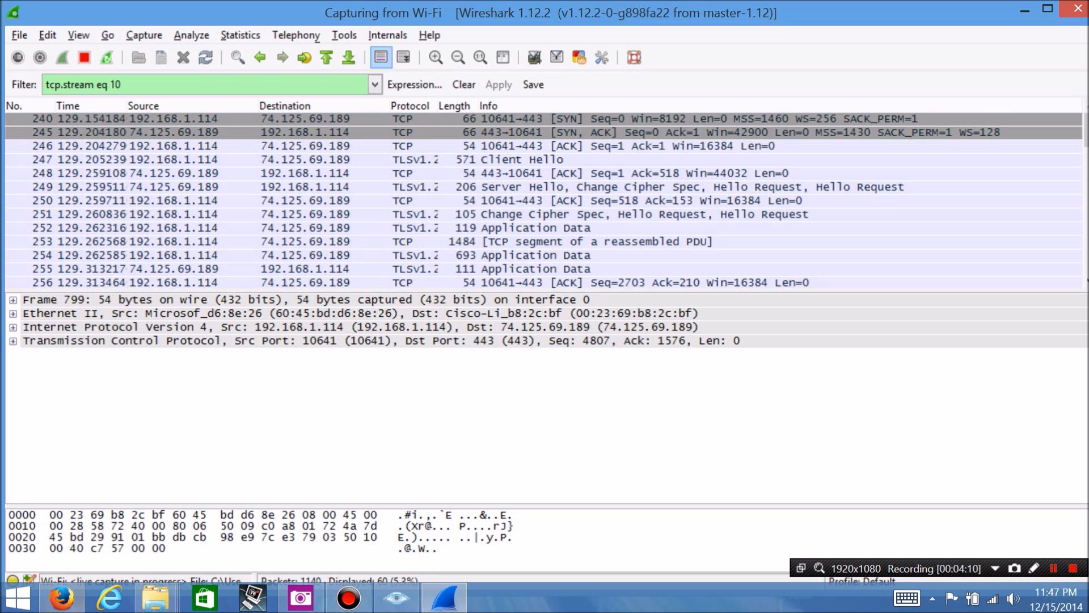
# Switch to Firefox, open a new tab for an IP address, and recheck the stream's remote address in Wireshark
pyautogui.click(61, 598)
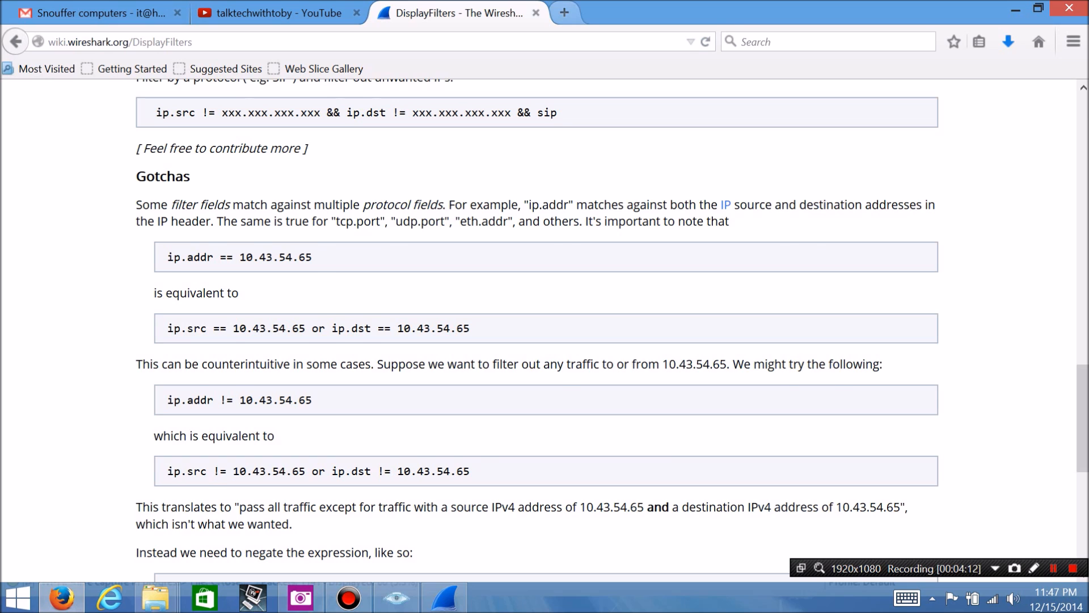
pyautogui.hotkey('ctrl', 't')
pyautogui.write('192')
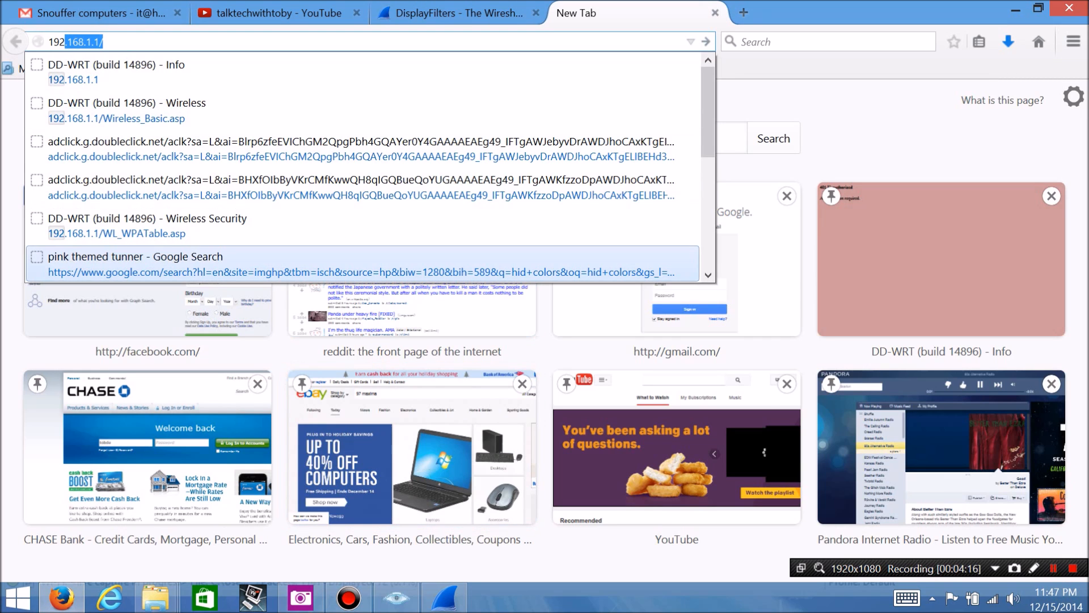
pyautogui.click(444, 597)
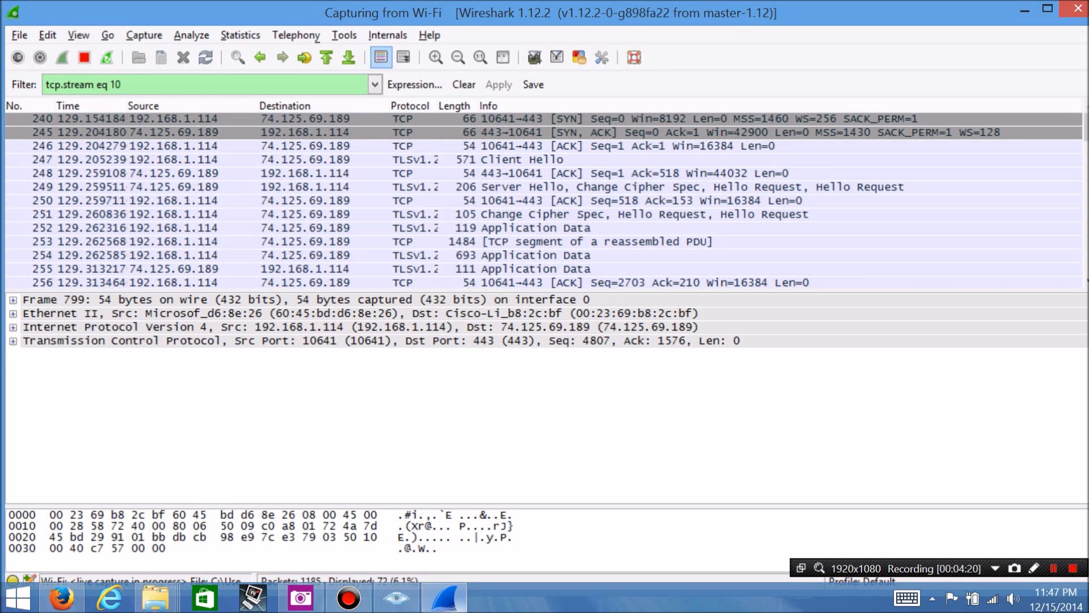
pyautogui.click(62, 597)
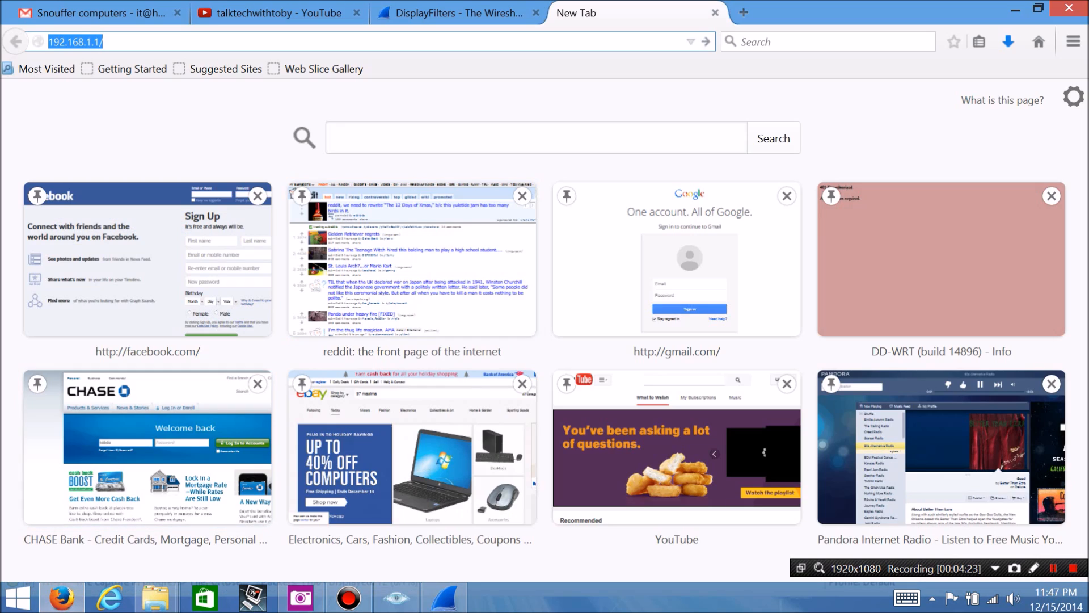
# Enter the stream's remote address 74.125.69.189 in the new Firefox tab, rechecking it against Wireshark, and load it
pyautogui.write('74.1')
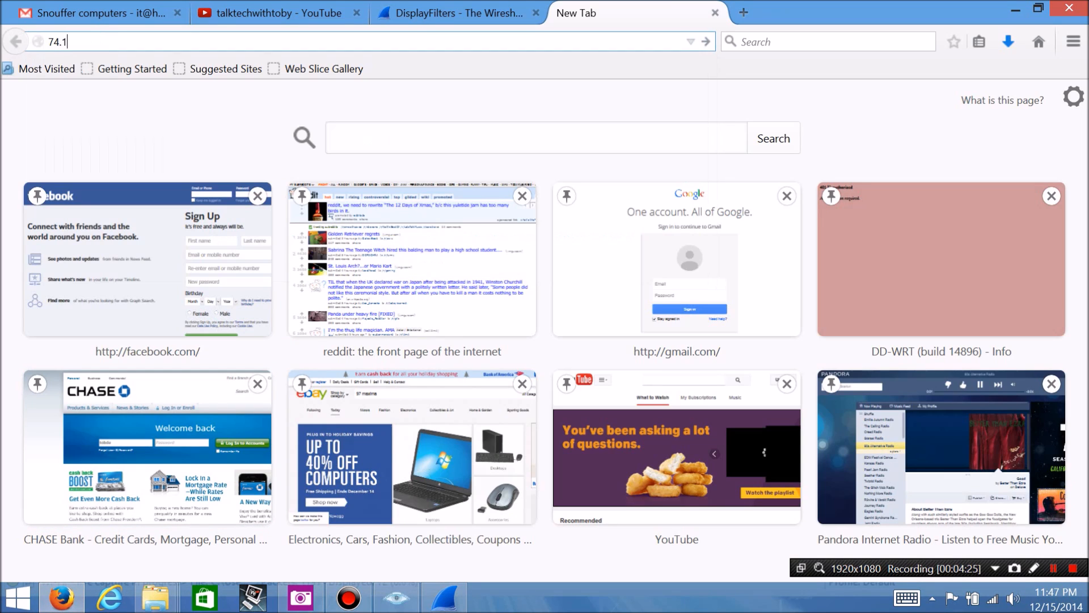
pyautogui.write('25.65')
pyautogui.press('BackSpace')
pyautogui.write('9')
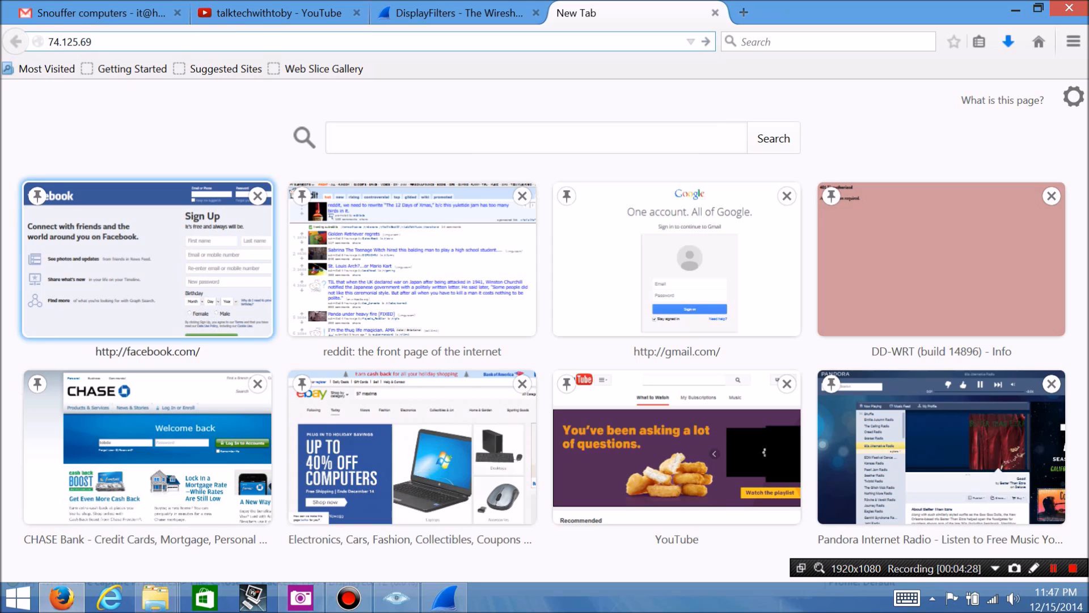
pyautogui.hotkey('alt', 'Tab')
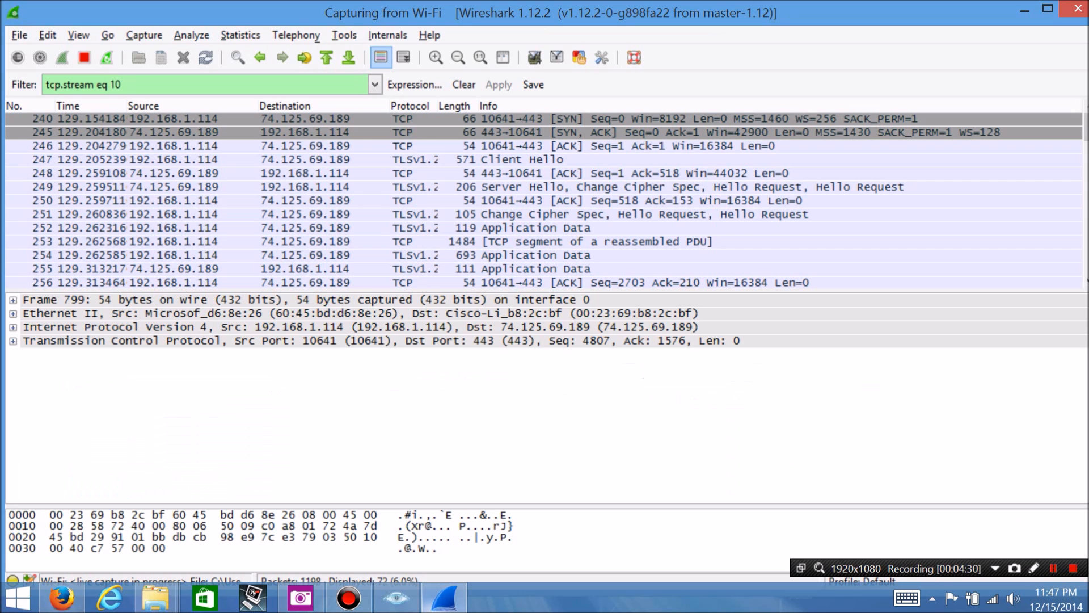
pyautogui.click(62, 598)
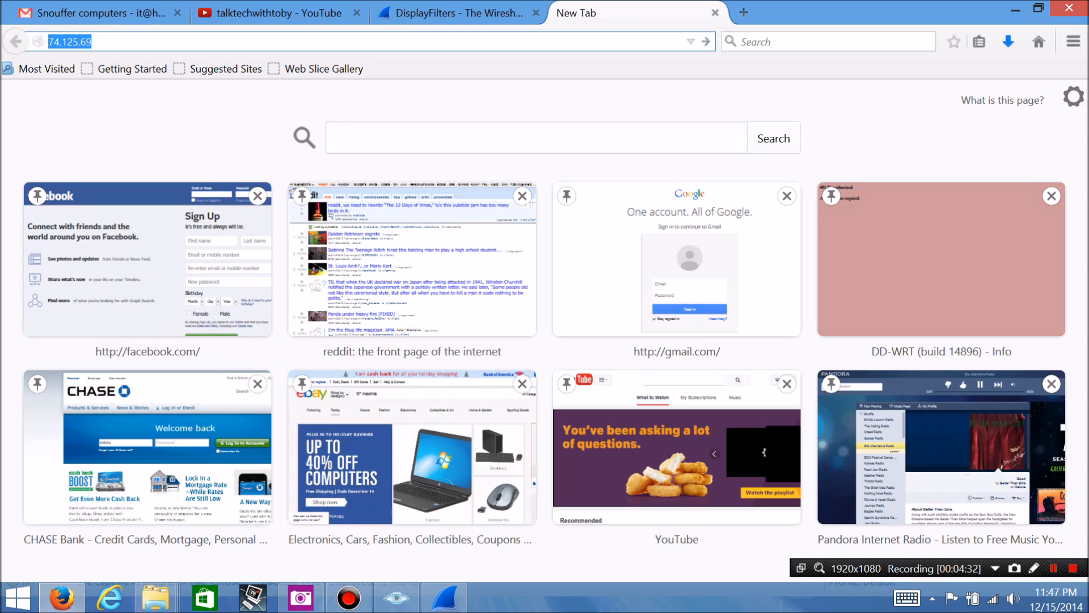
pyautogui.write('.189')
pyautogui.press('Return')
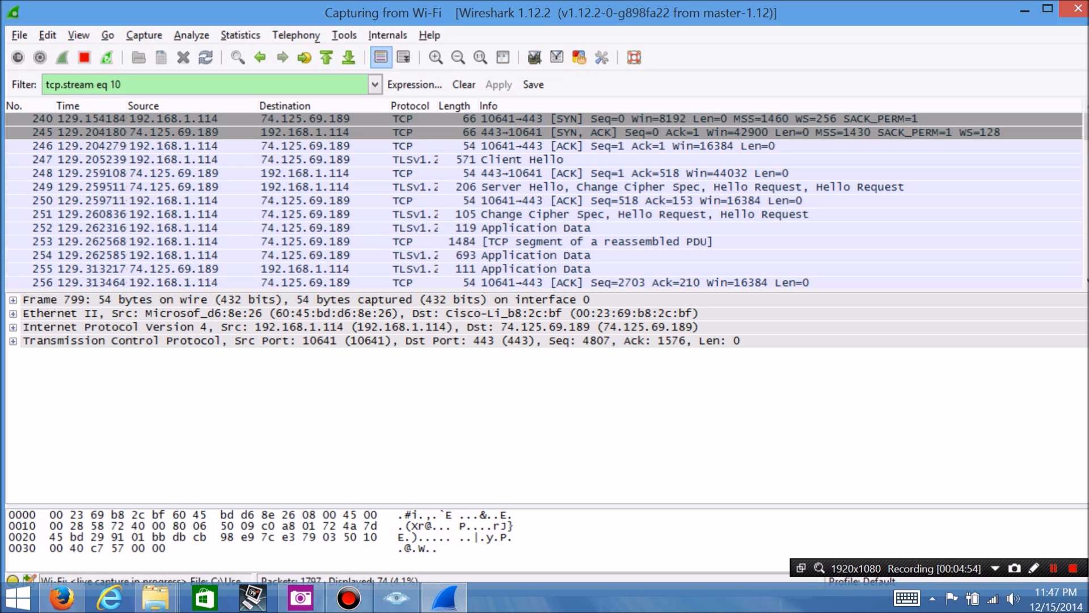
# Review the packets of TCP stream 10 from earliest to newest and clear the display filter
pyautogui.scroll(-20, 545, 201)
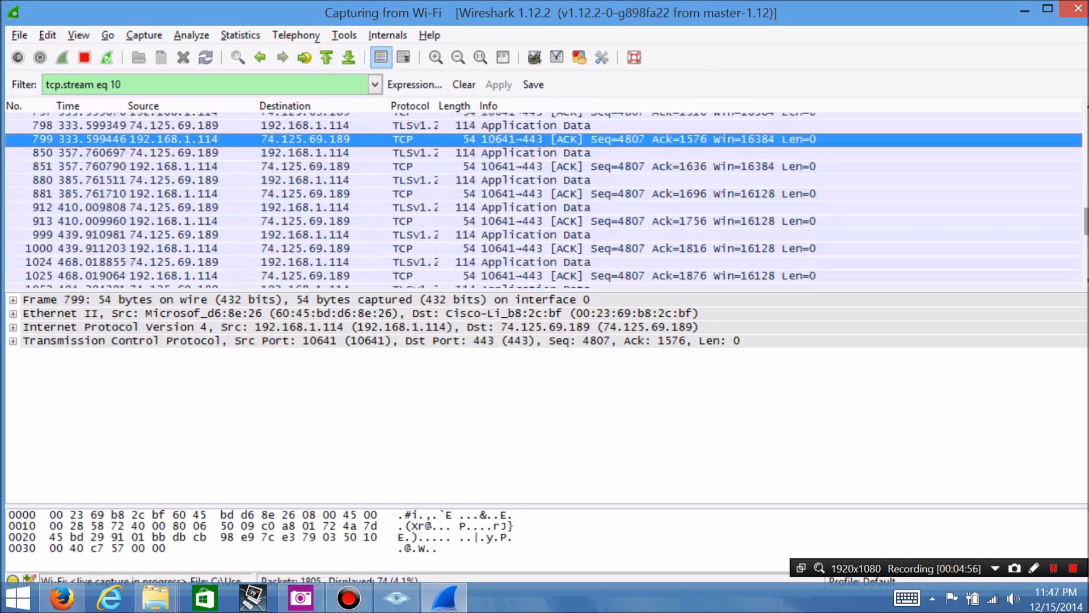
pyautogui.scroll(-2, 545, 201)
pyautogui.scroll(18, 545, 201)
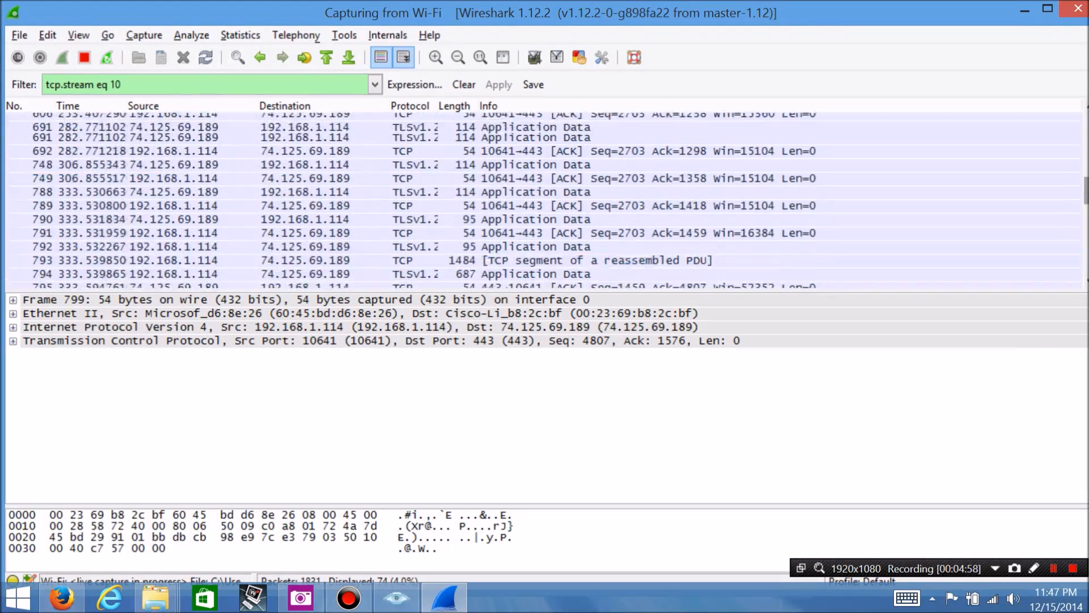
pyautogui.scroll(3, 545, 201)
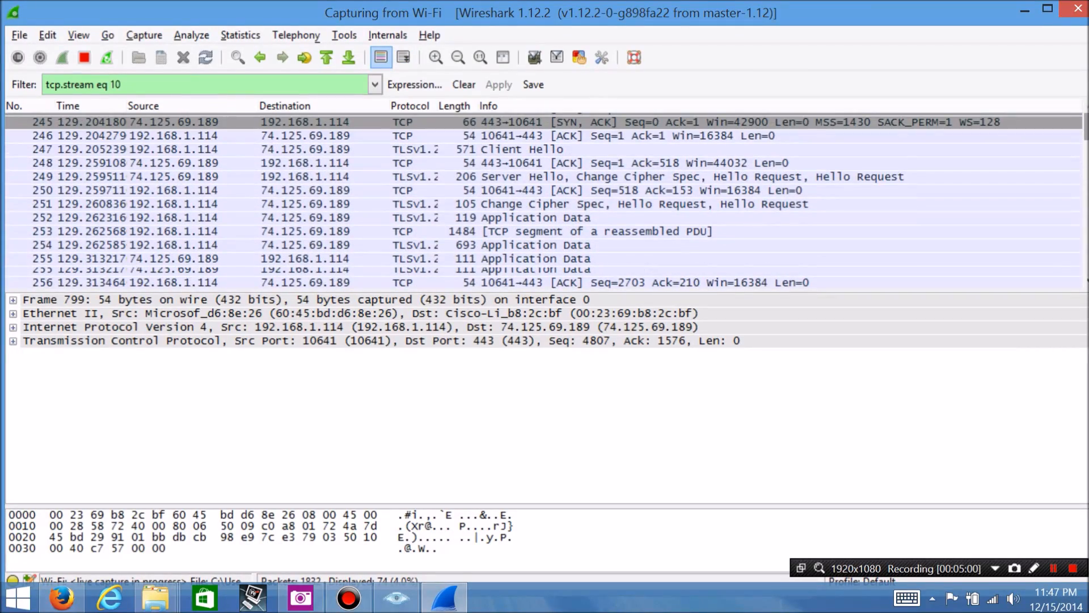
pyautogui.scroll(-20, 545, 201)
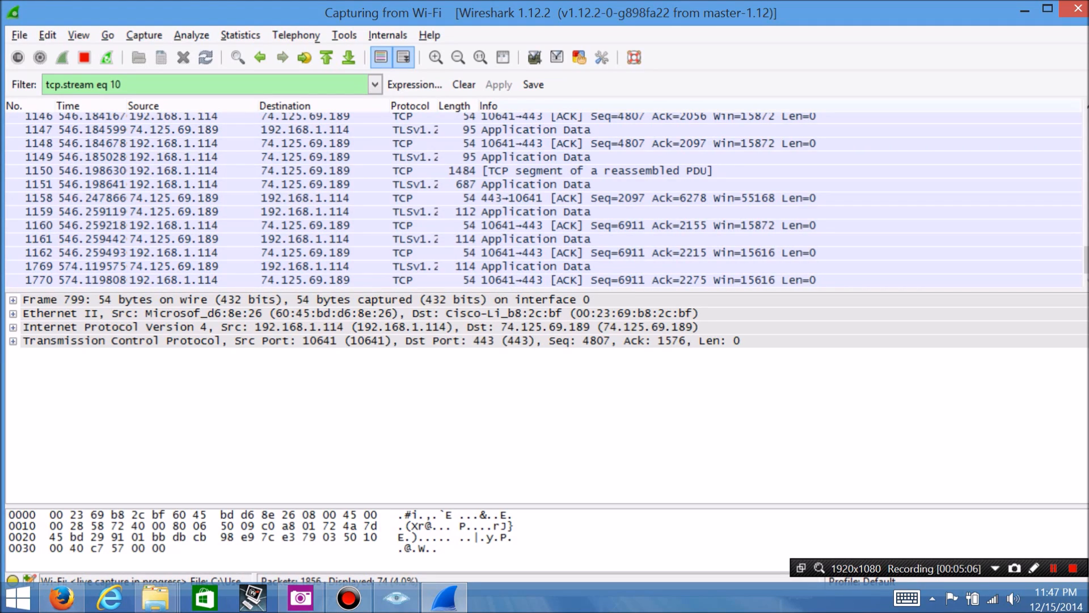
pyautogui.scroll(20, 545, 201)
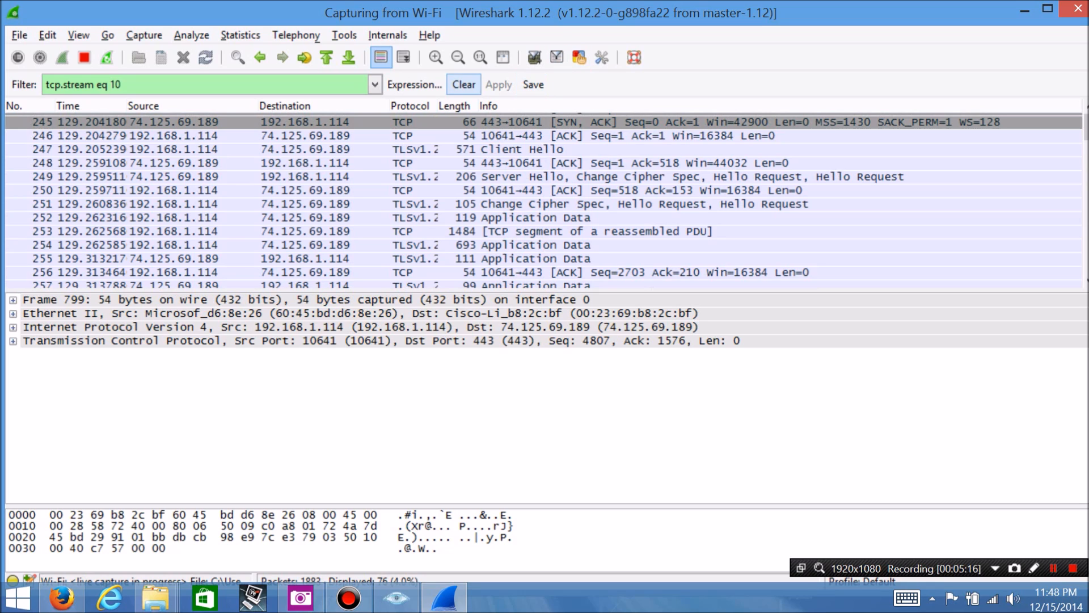
pyautogui.click(464, 84)
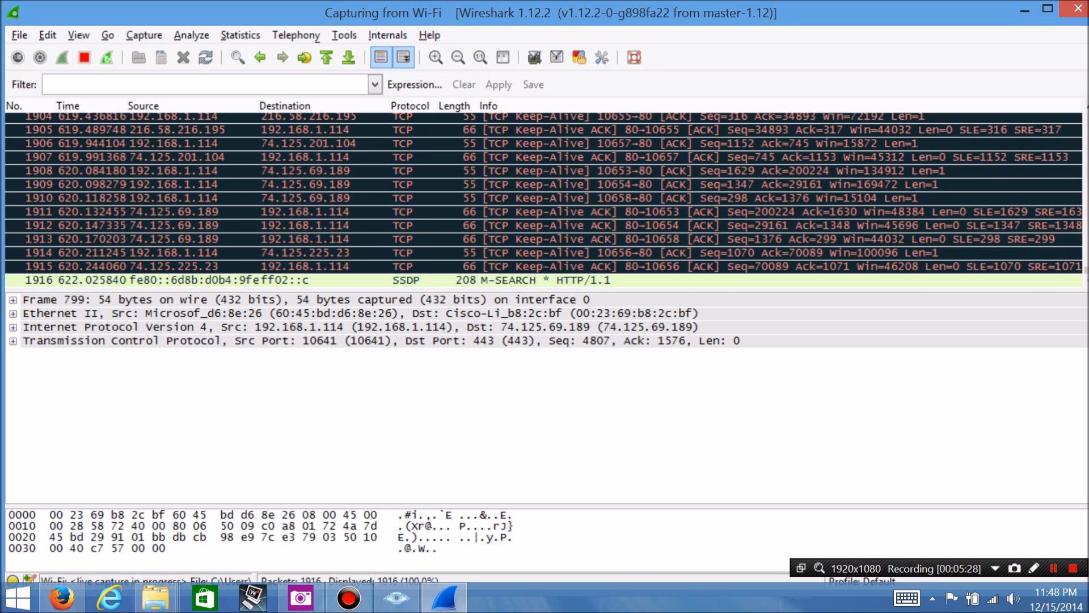
# View the capture filter list and the available capture interfaces, closing both dialogs without changes
pyautogui.click(144, 35)
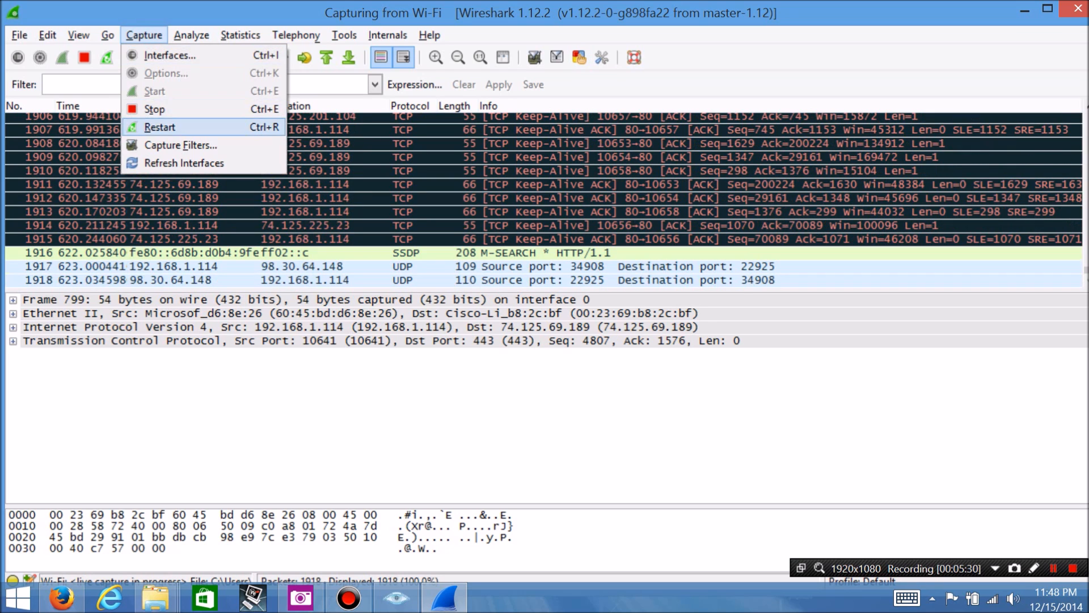
pyautogui.click(176, 126)
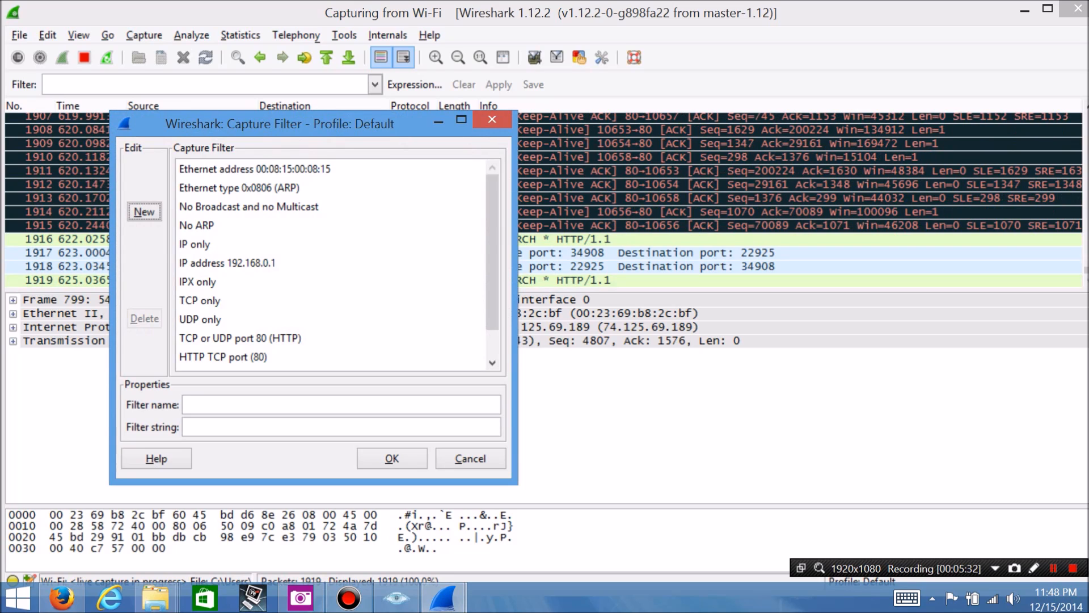
pyautogui.click(492, 119)
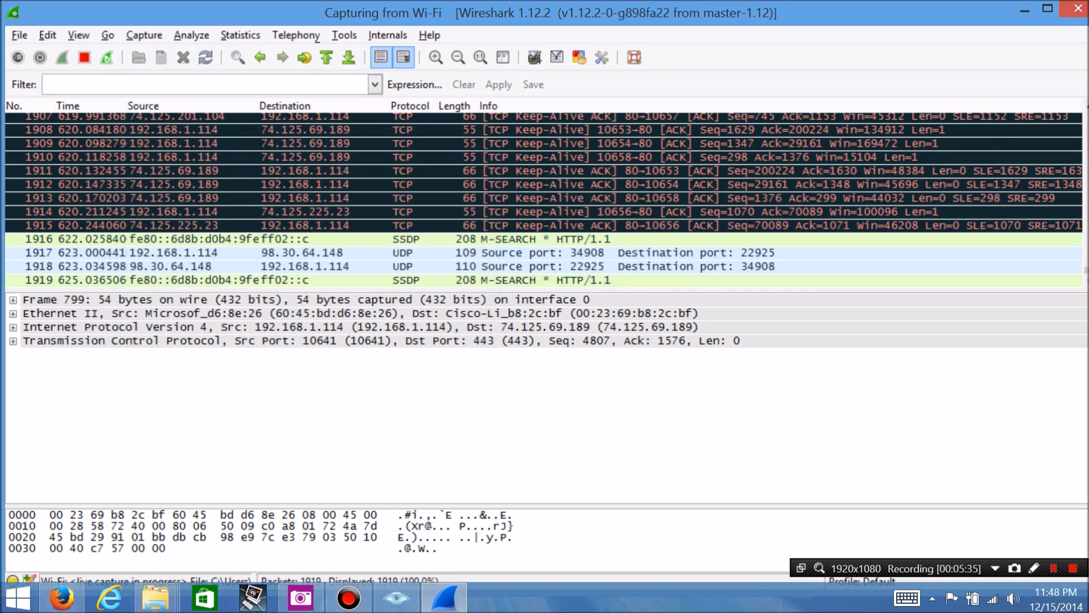
pyautogui.click(144, 35)
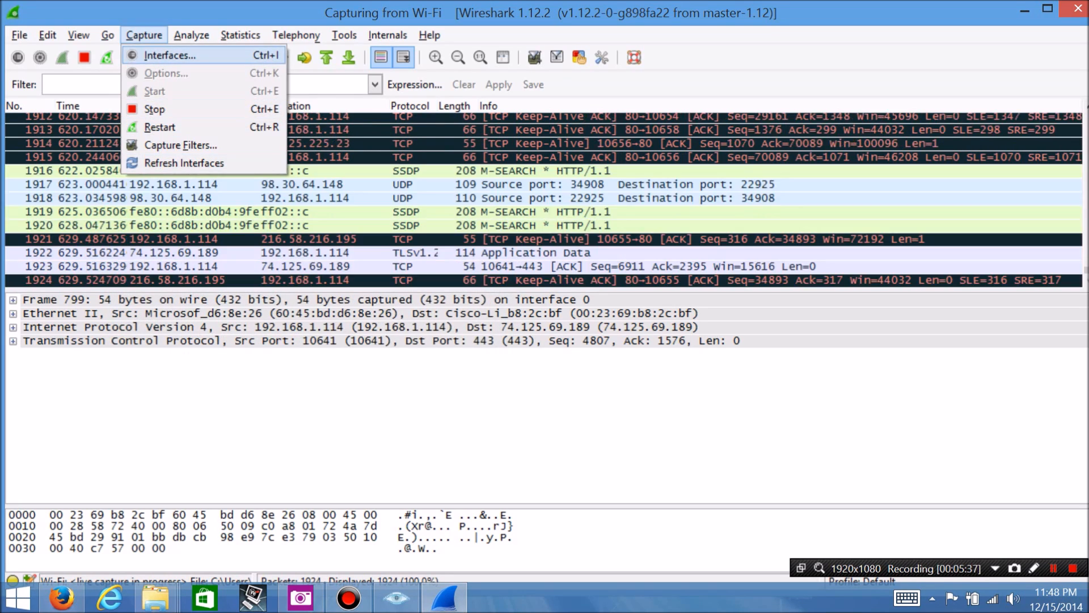
pyautogui.click(170, 55)
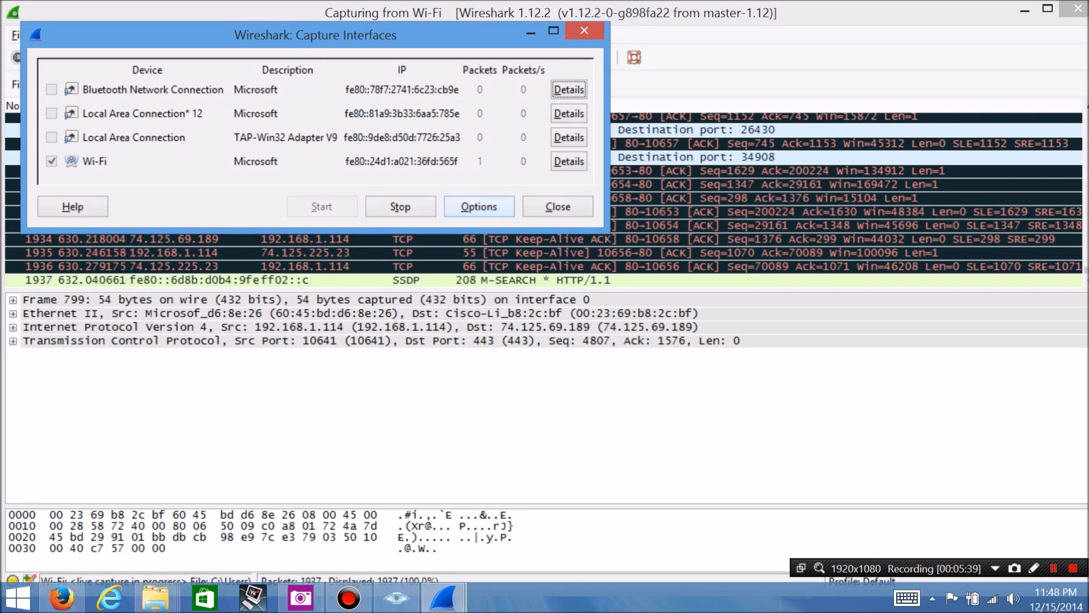
pyautogui.click(558, 206)
pyautogui.click(144, 36)
pyautogui.click(164, 73)
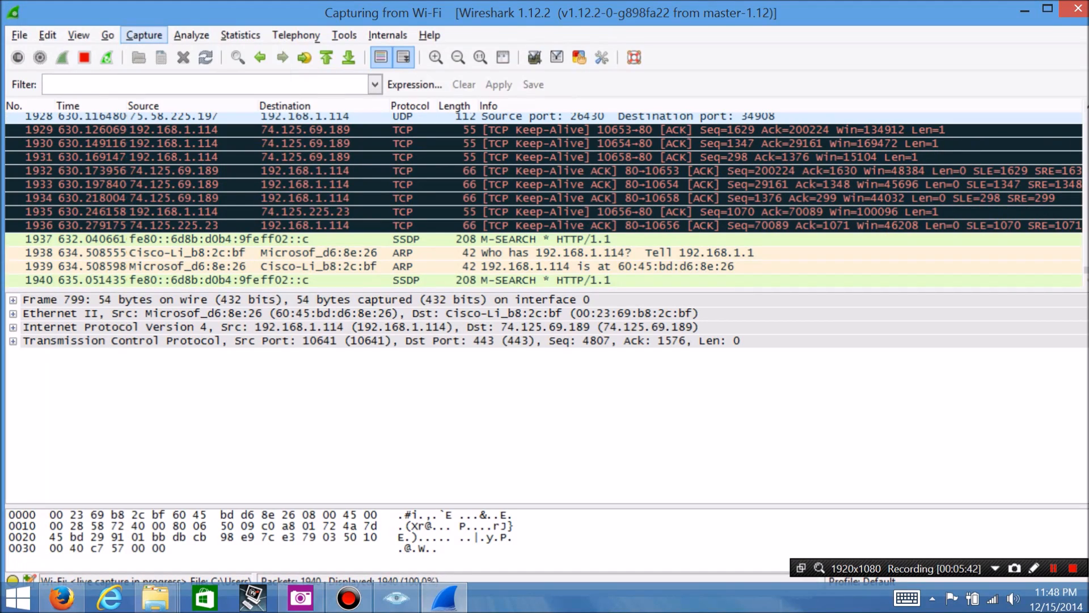
pyautogui.click(192, 36)
pyautogui.click(191, 35)
# Open the capture filter list and view the properties of the IP only preset
pyautogui.click(144, 35)
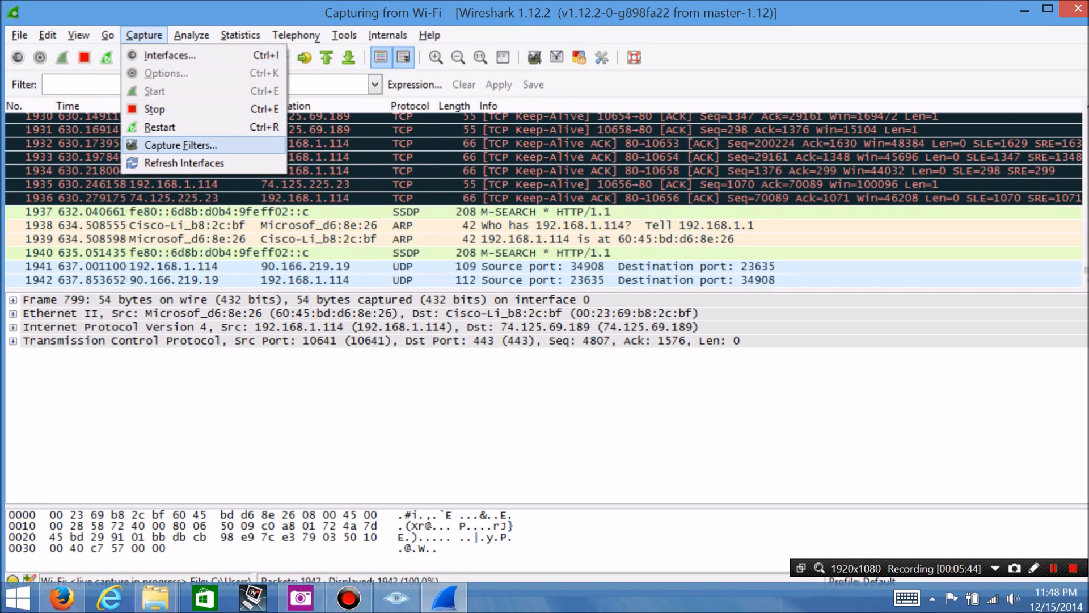
pyautogui.click(170, 145)
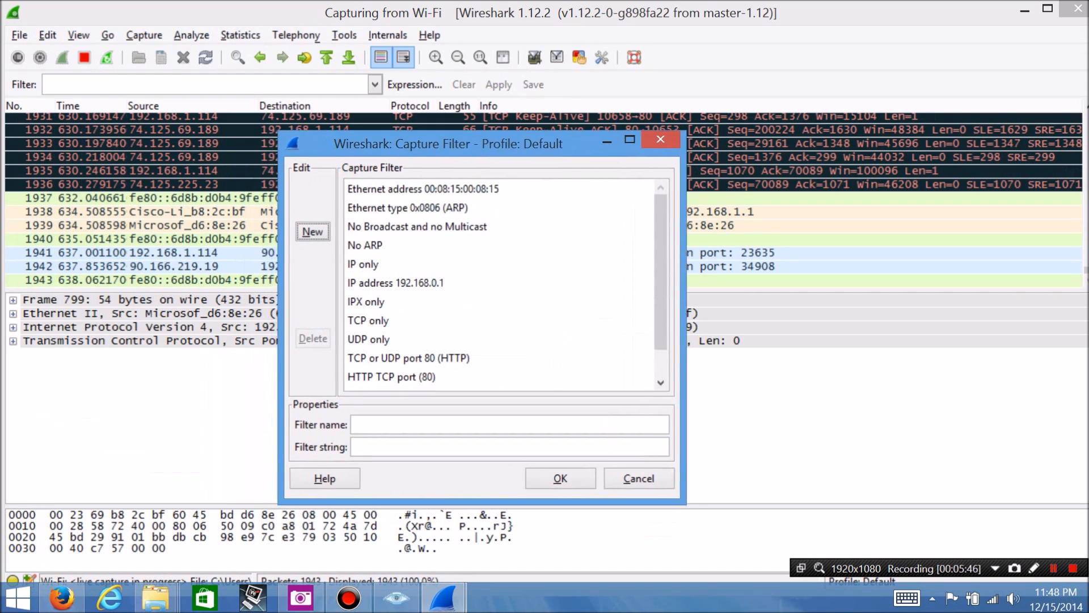
pyautogui.click(420, 420)
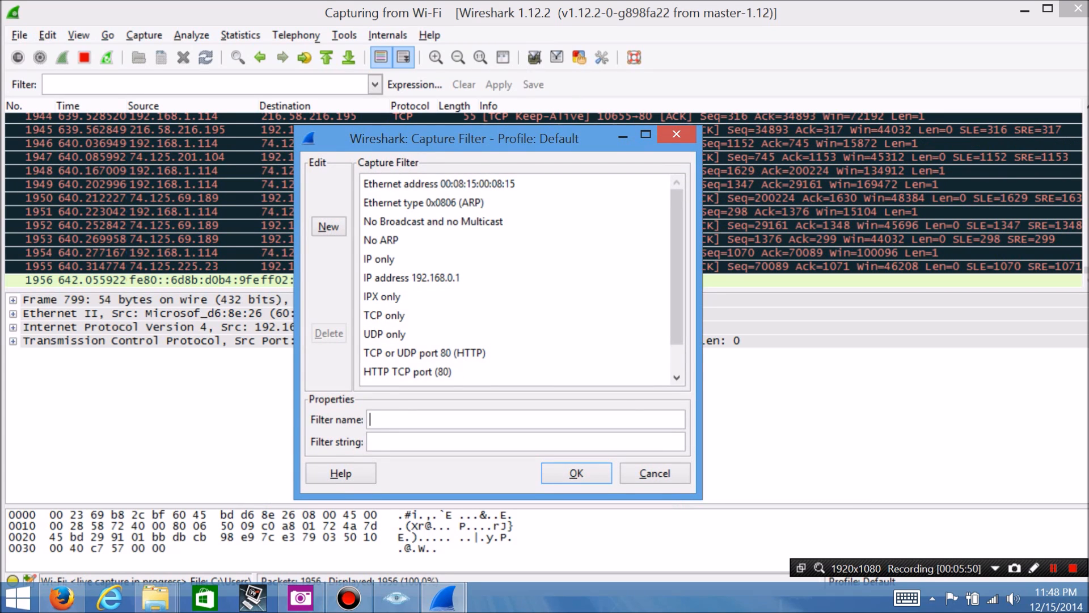
pyautogui.click(379, 259)
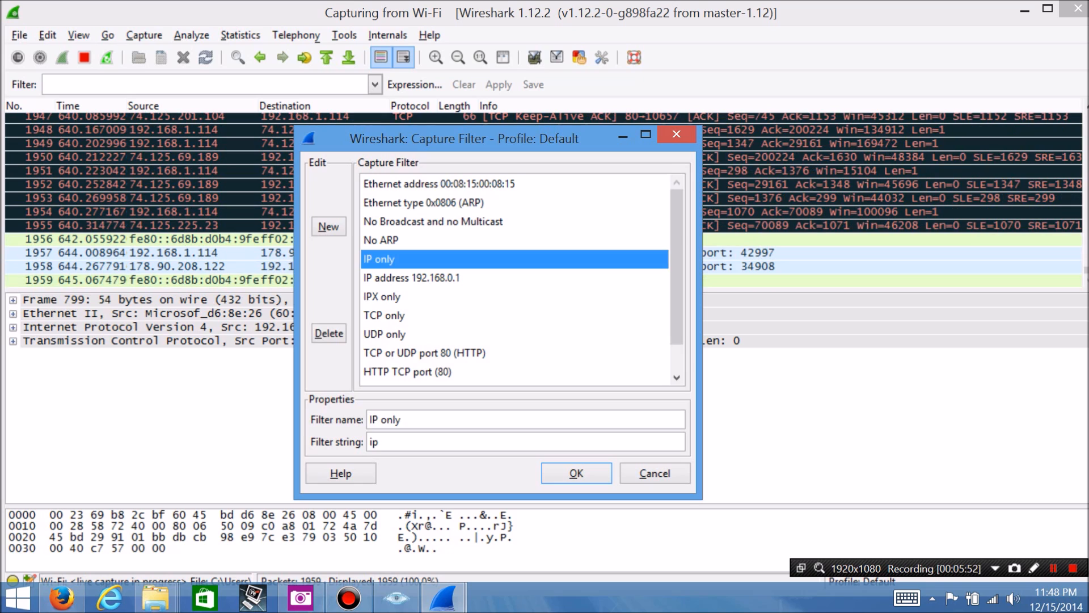
# Rename the preset capture filter "IP address 192.168.0.1" to "IP address 192.168.1.114"
pyautogui.click(412, 278)
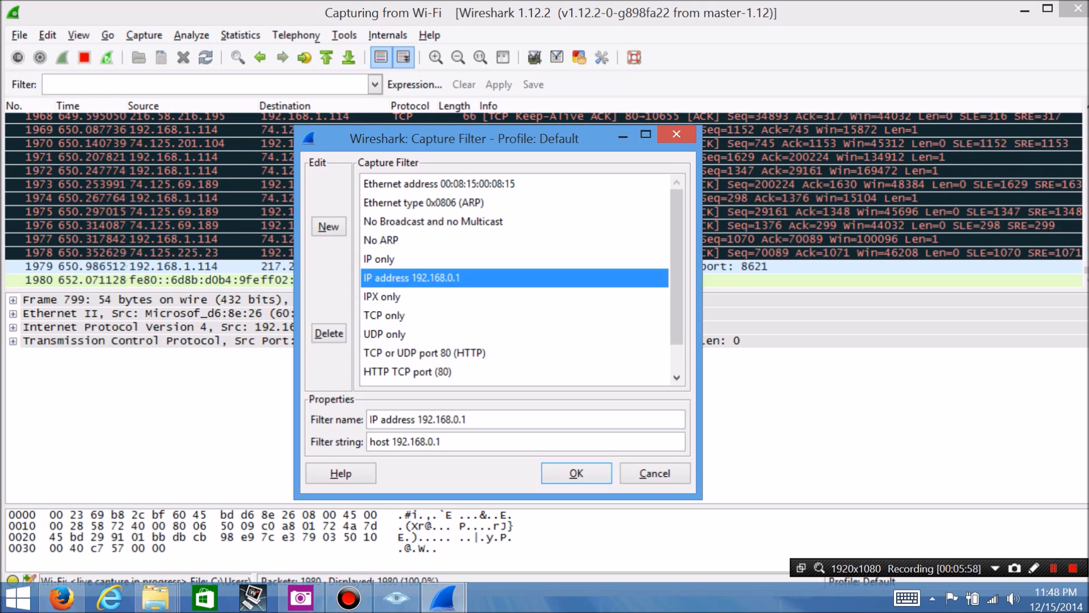
pyautogui.click(467, 420)
pyautogui.press('BackSpace')
pyautogui.press('BackSpace')
pyautogui.press('BackSpace')
pyautogui.write('1.')
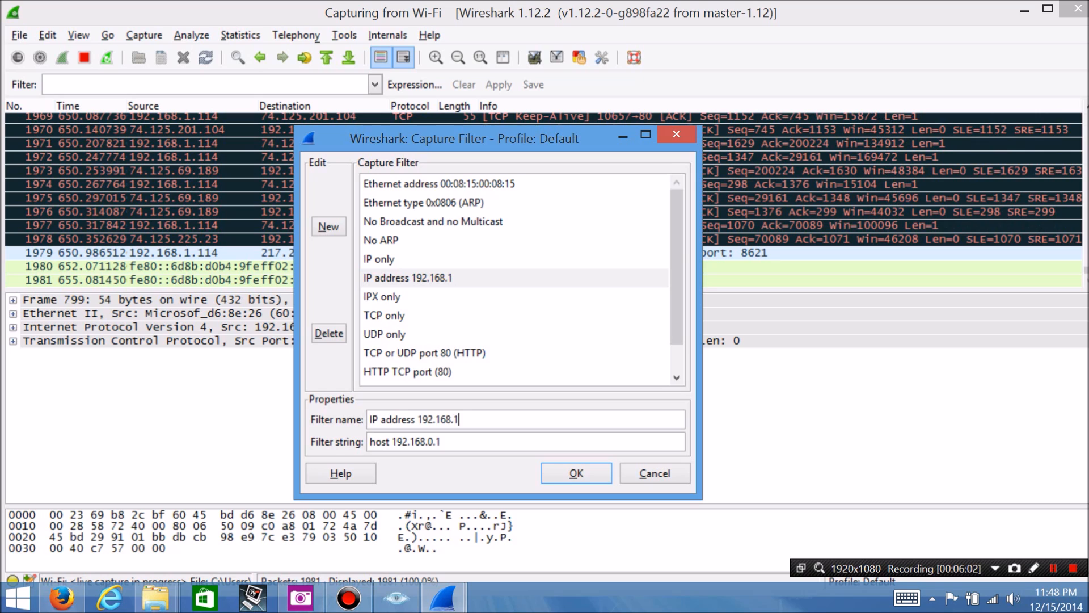
pyautogui.write('114')
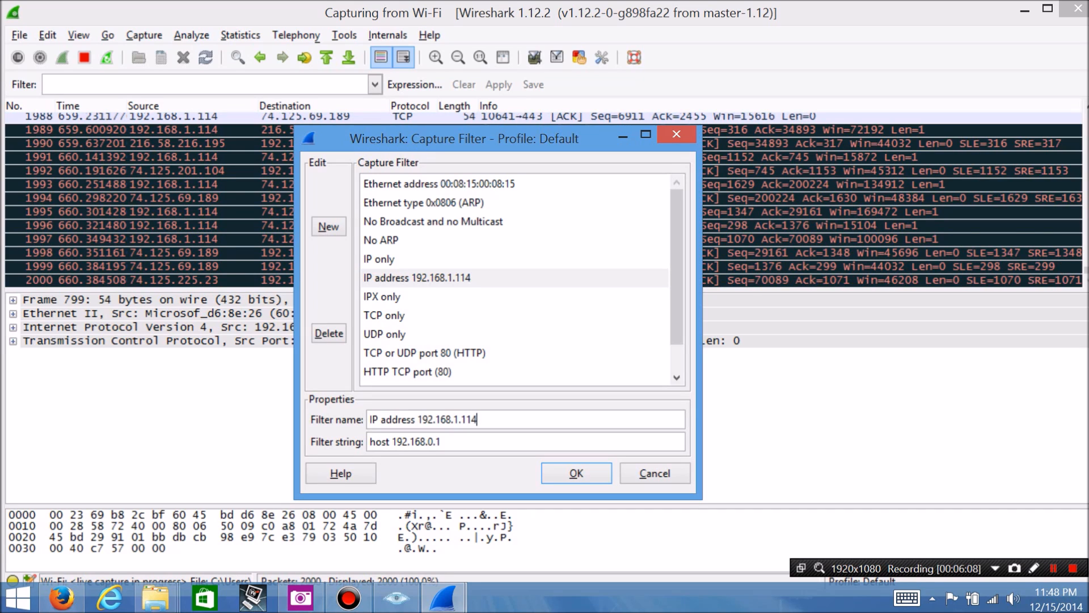
pyautogui.write('and tcp onl')
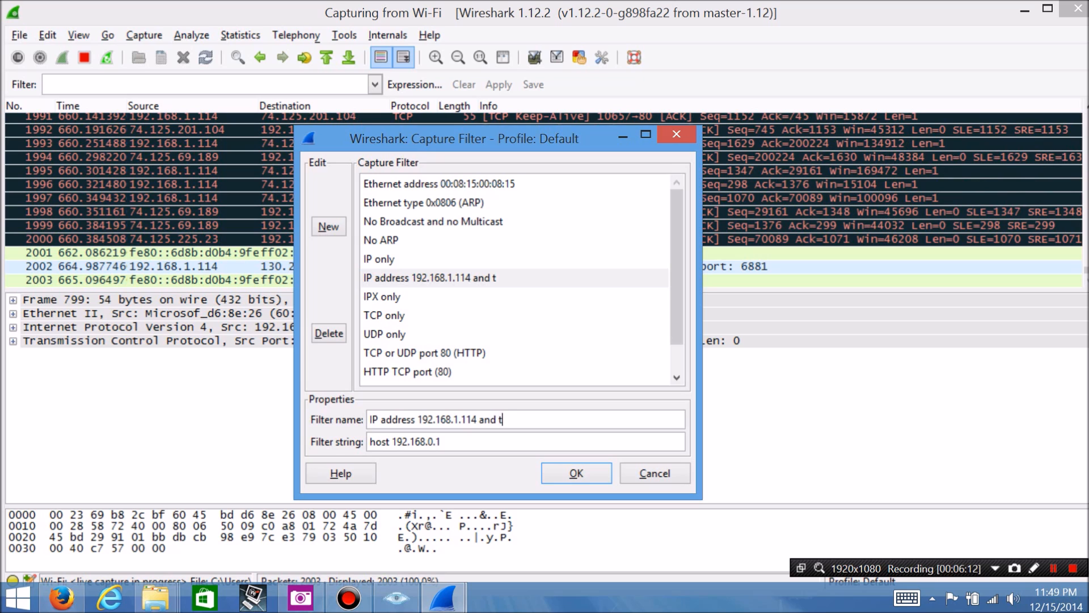
pyautogui.press('BackSpace')
pyautogui.press('BackSpace')
pyautogui.press('BackSpace')
pyautogui.press('BackSpace')
pyautogui.press('BackSpace')
pyautogui.press('BackSpace')
pyautogui.press('BackSpace')
pyautogui.press('BackSpace')
pyautogui.press('BackSpace')
pyautogui.press('BackSpace')
pyautogui.press('BackSpace')
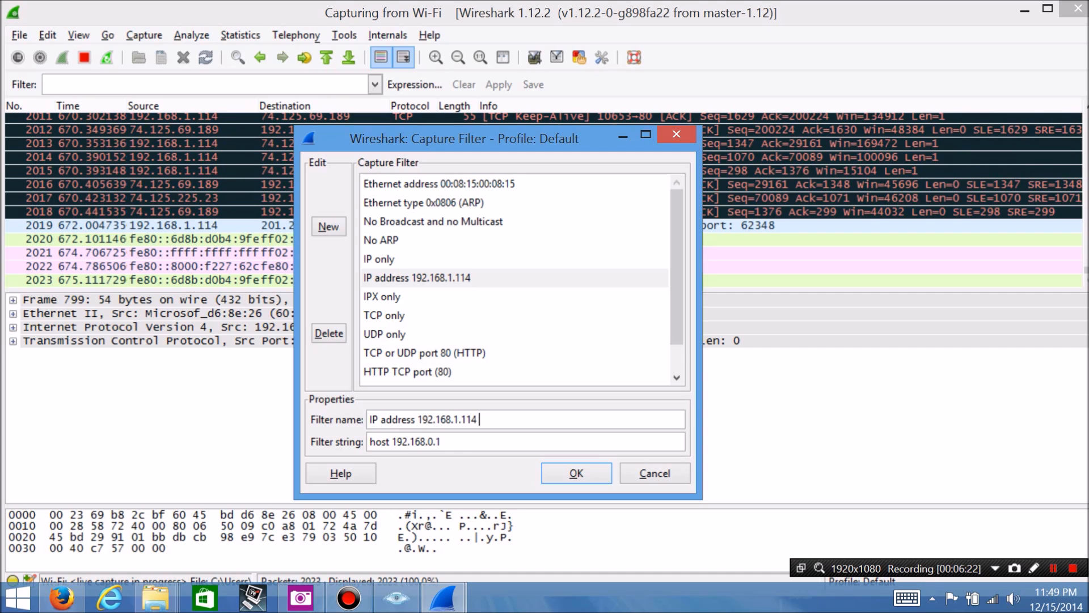
# Look through the remaining preset capture filters and accept the renamed IP address filter
pyautogui.scroll(-2, 515, 280)
pyautogui.scroll(2, 515, 279)
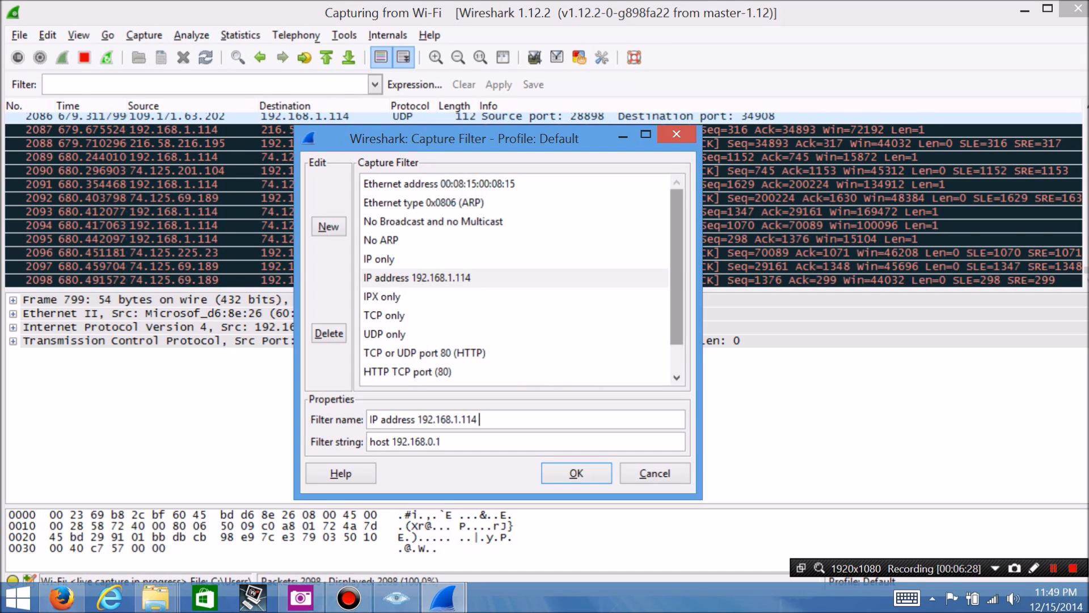
pyautogui.scroll(-2, 515, 280)
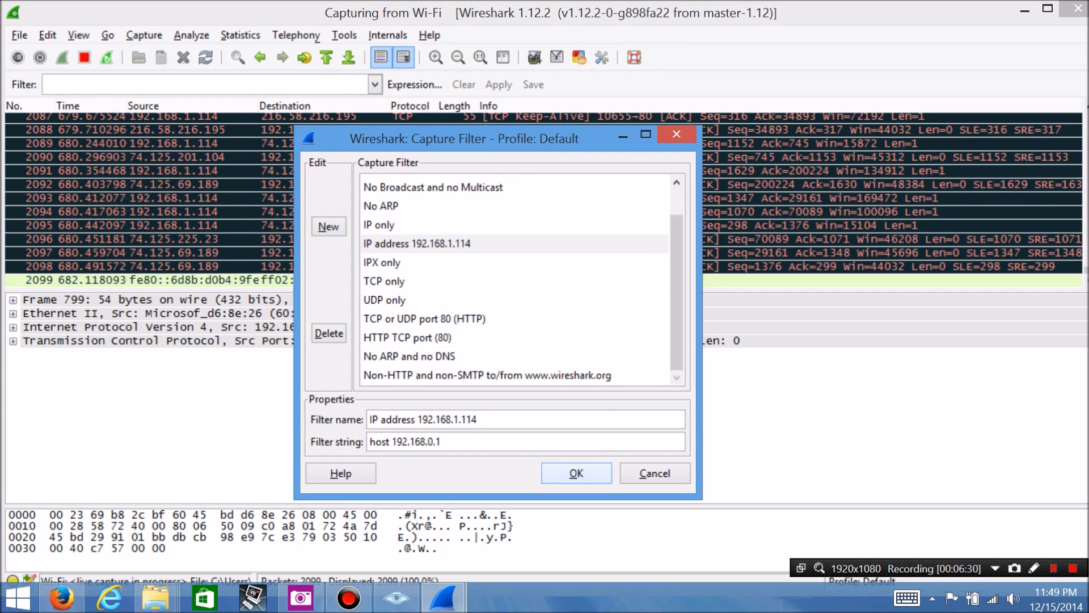
pyautogui.click(577, 473)
# Stop the live Wi-Fi packet capture
pyautogui.click(144, 36)
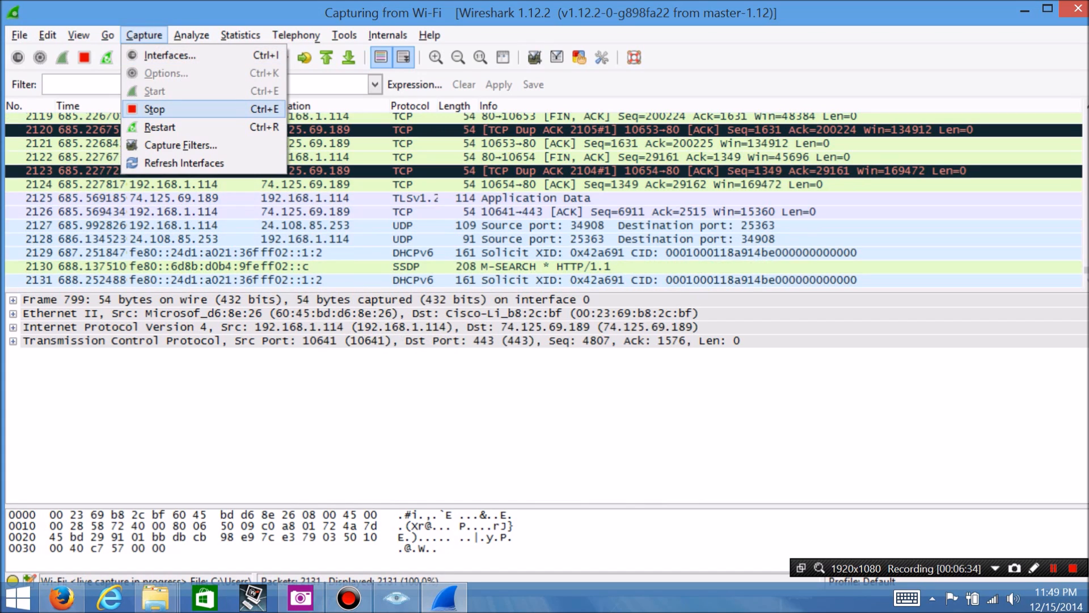
pyautogui.click(154, 109)
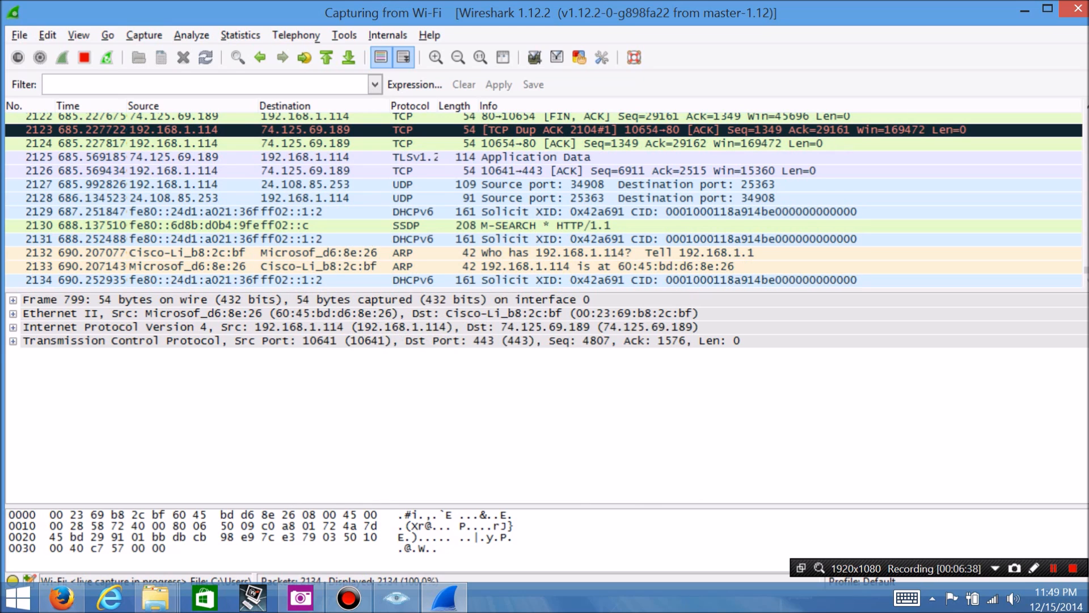
pyautogui.click(143, 35)
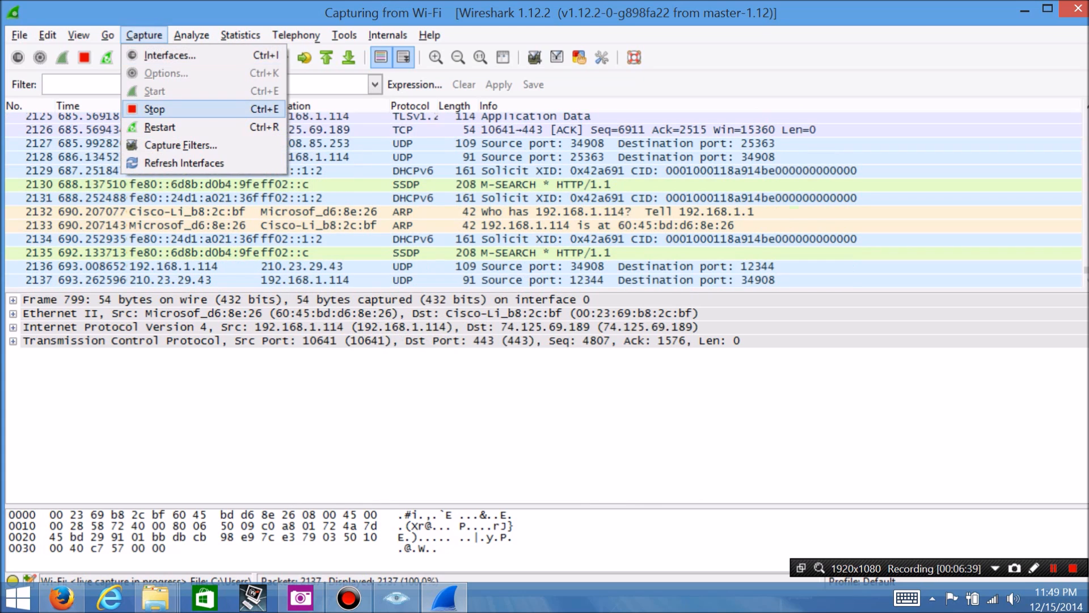
pyautogui.click(154, 109)
# Try to save the captured packets in the Documents folder under the file name fssdfsdafsda, in pcapng format
pyautogui.click(19, 35)
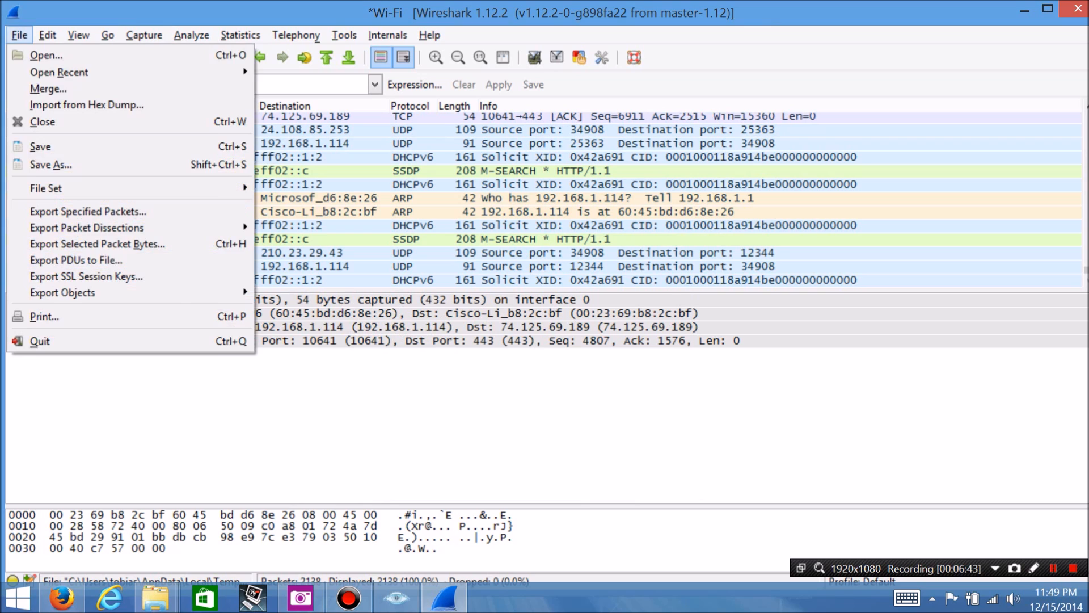
pyautogui.click(241, 34)
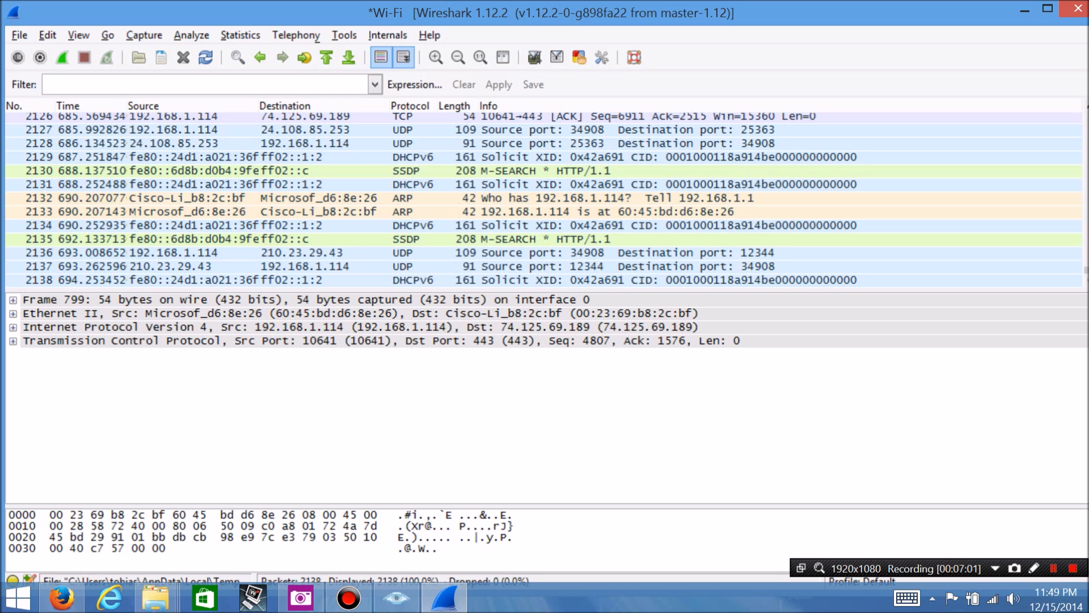
pyautogui.click(19, 35)
pyautogui.click(19, 35)
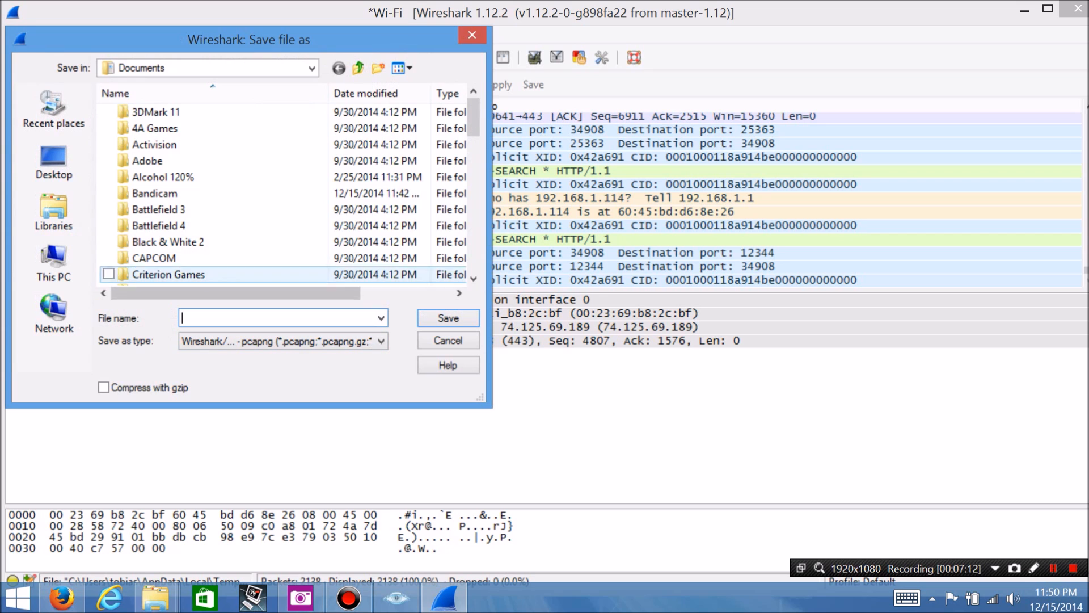
pyautogui.write('fssdfsdafsda')
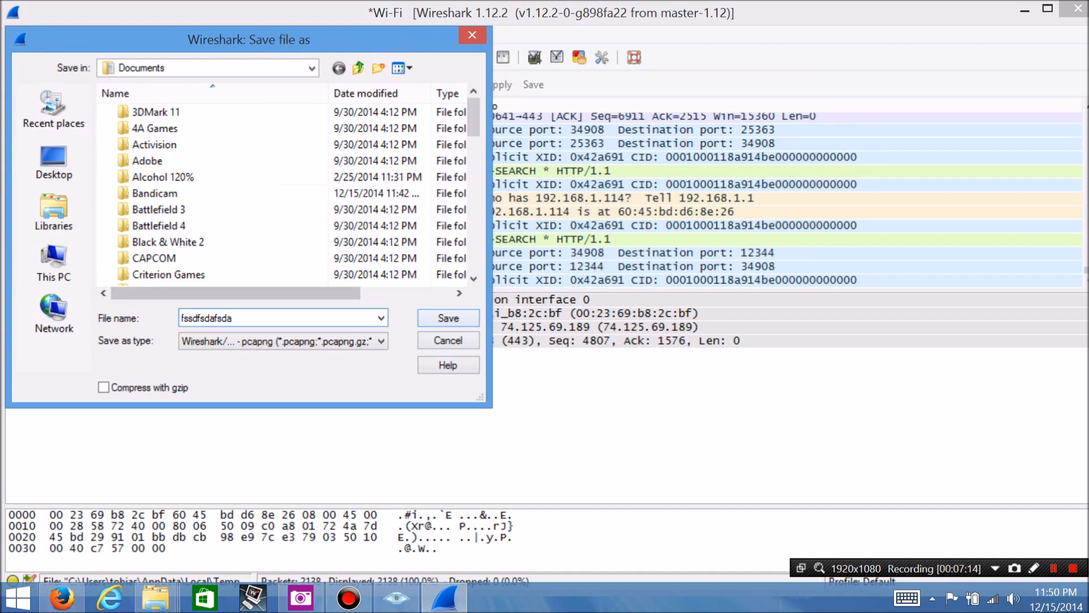
pyautogui.click(449, 318)
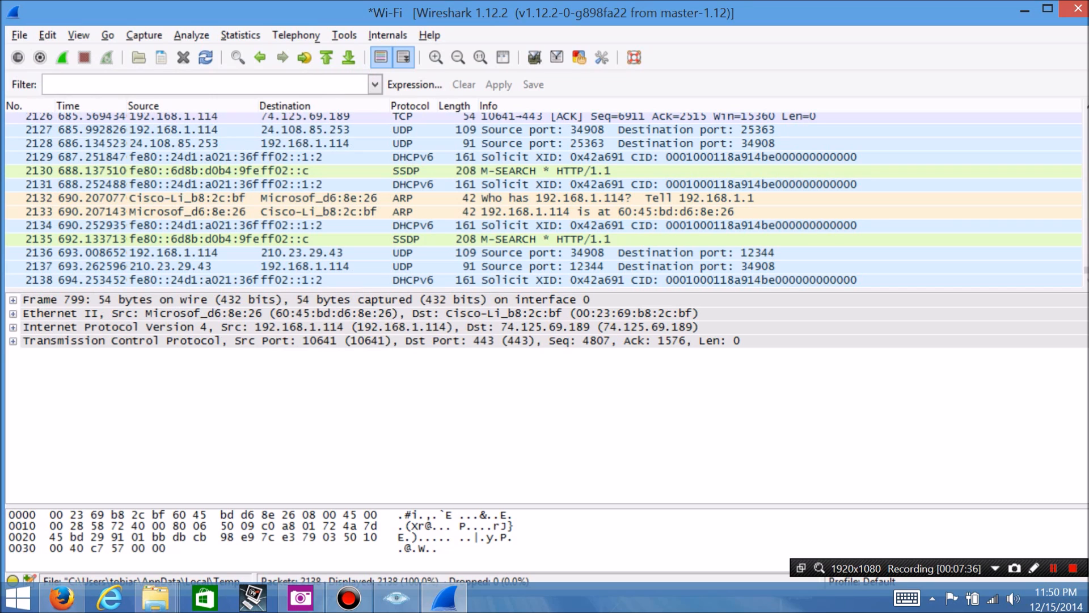
# Select TCP packet 2126 sent to 74.125.69.189 and open Zenmap over the packet list
pyautogui.scroll(1, 543, 201)
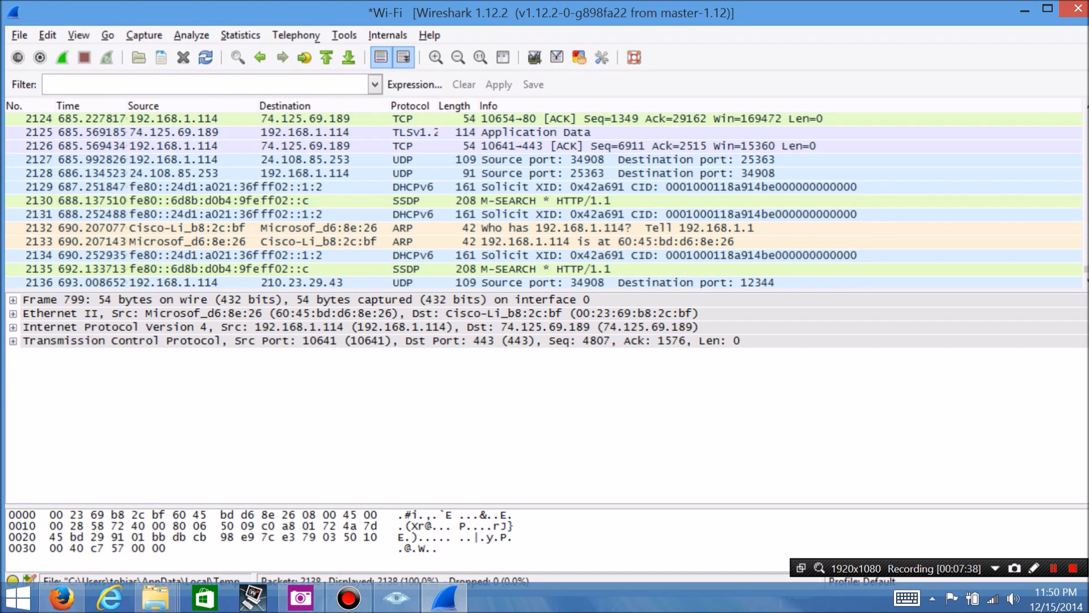
pyautogui.click(543, 146)
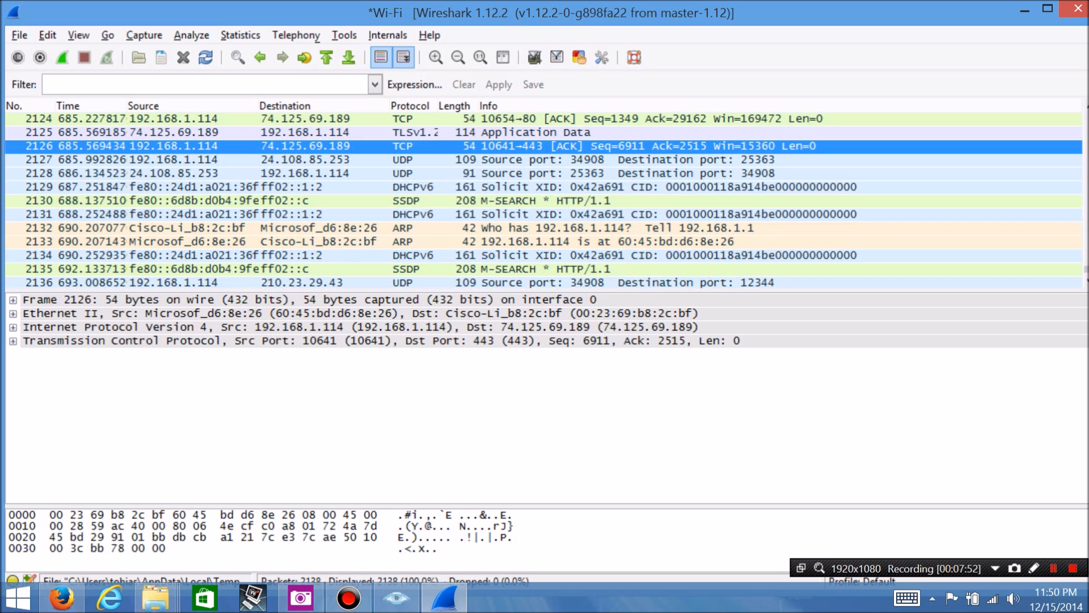
pyautogui.press('super')
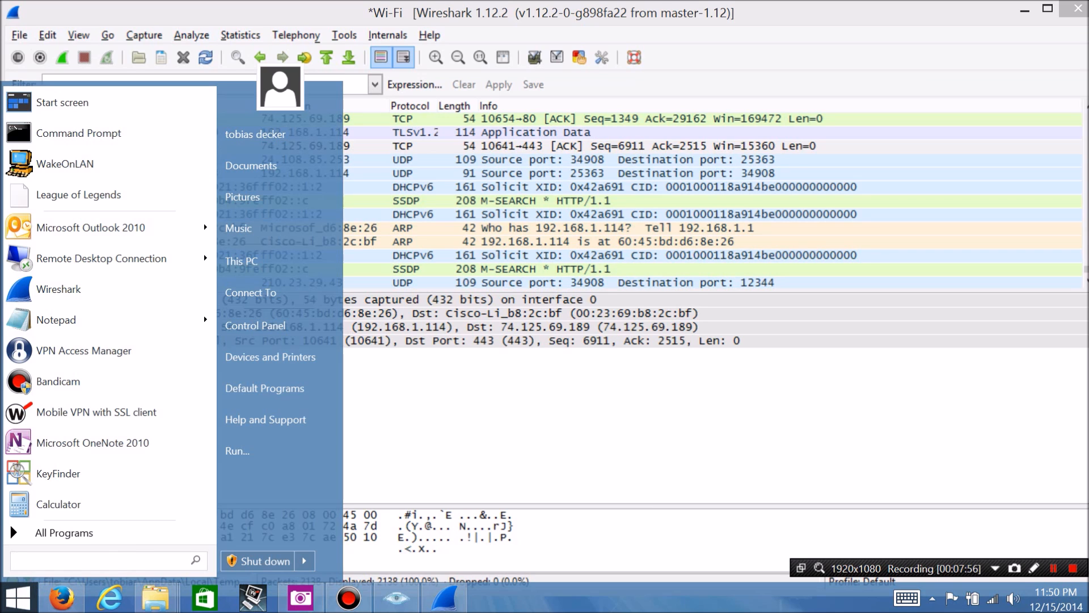
pyautogui.write('nmap')
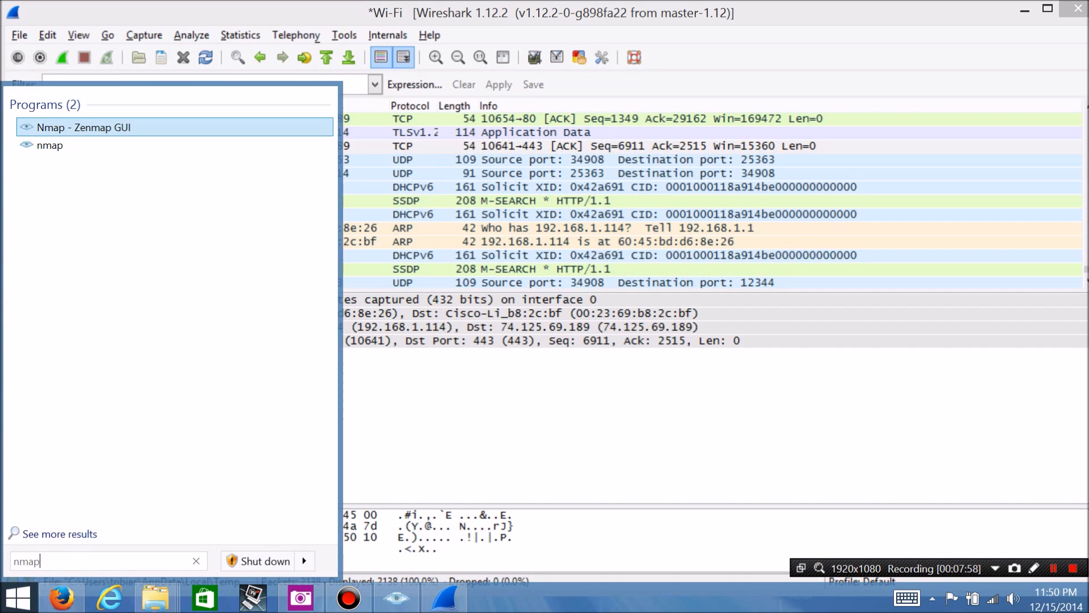
pyautogui.press('Return')
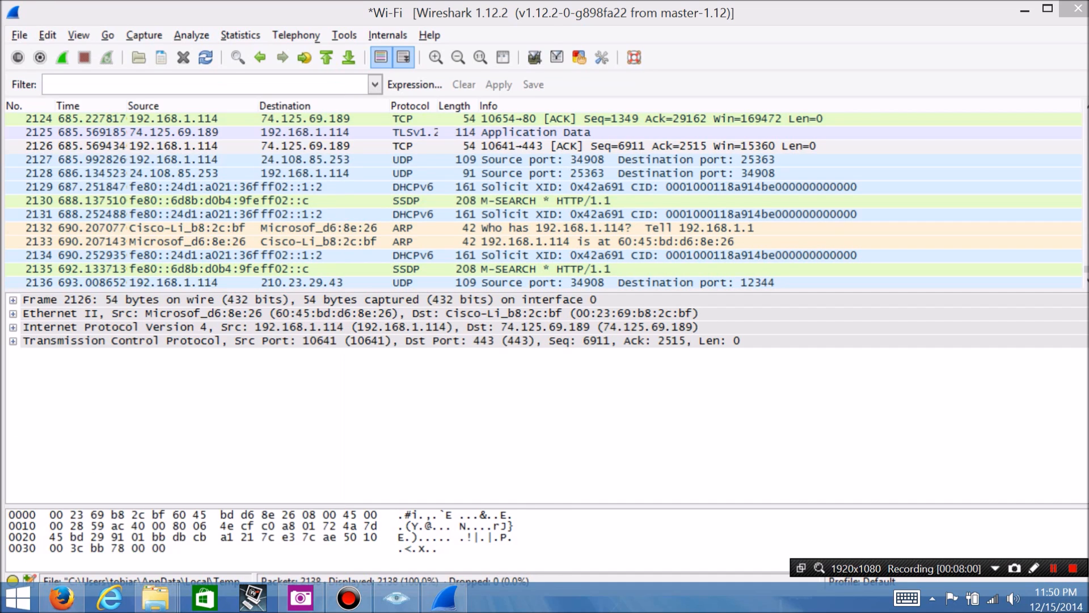
pyautogui.moveTo(299, 12); pyautogui.dragTo(464, 188)
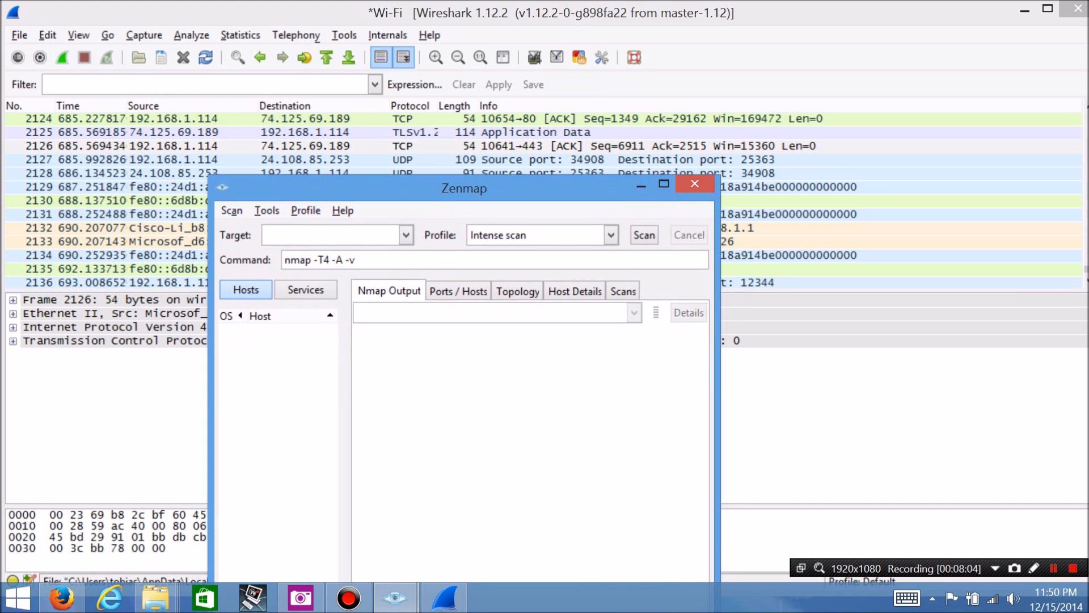
# Set the scan target to 74.125.69.189 with the Intense scan profile, and close Zenmap without running the scan
pyautogui.write('74.125.6')
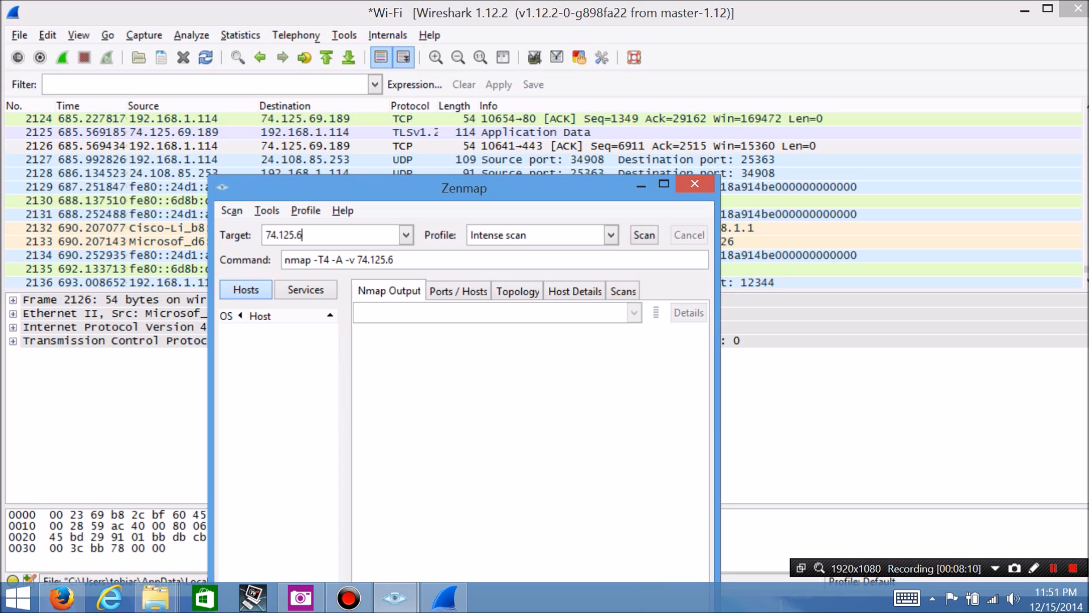
pyautogui.write('9.189')
pyautogui.moveTo(461, 182); pyautogui.dragTo(367, 96)
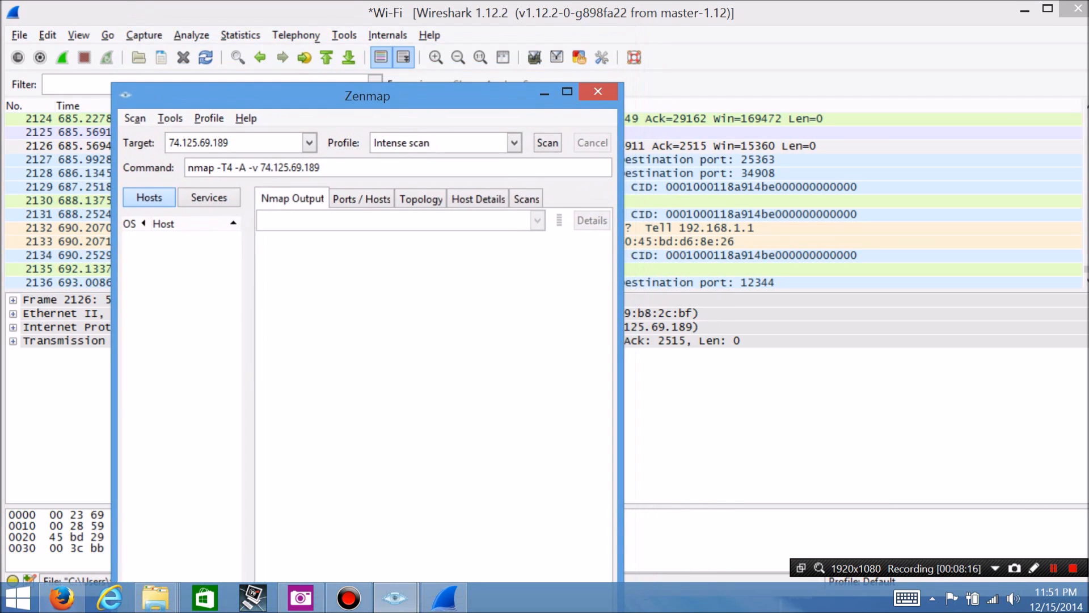
pyautogui.click(514, 143)
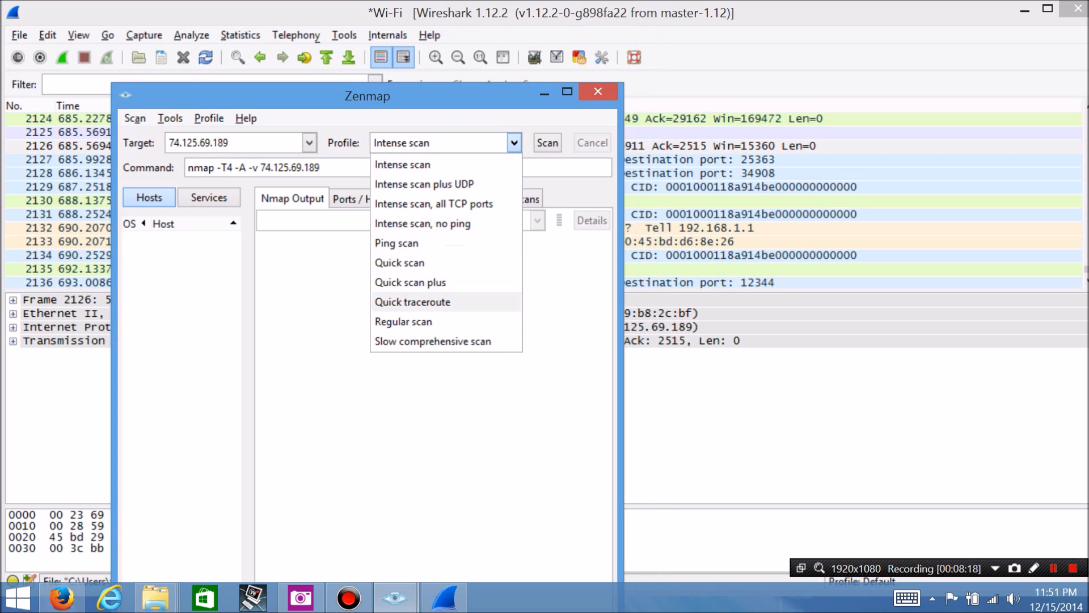
pyautogui.click(401, 164)
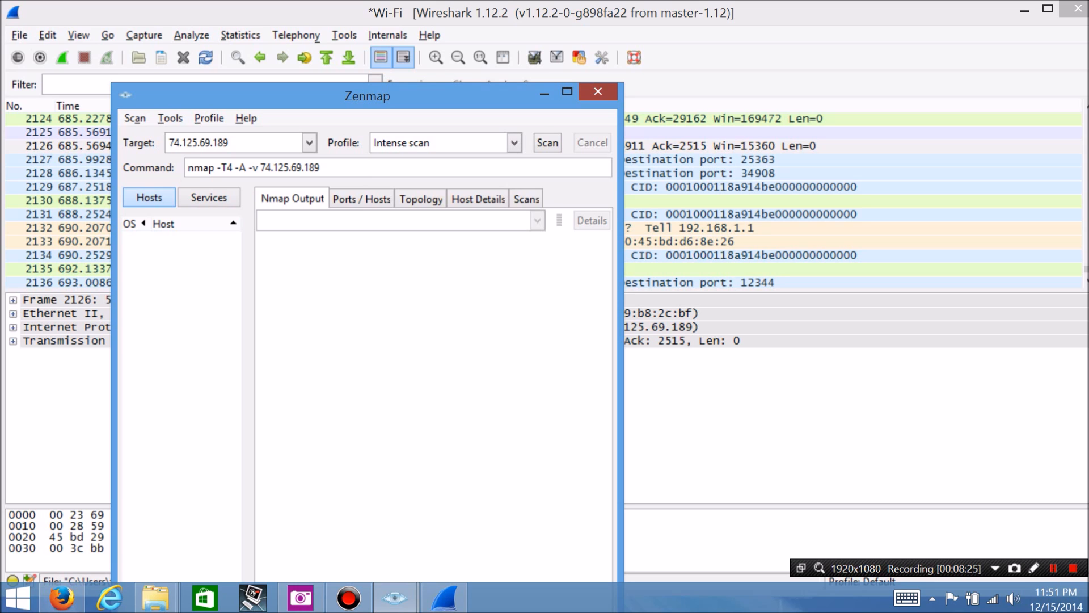
pyautogui.click(598, 92)
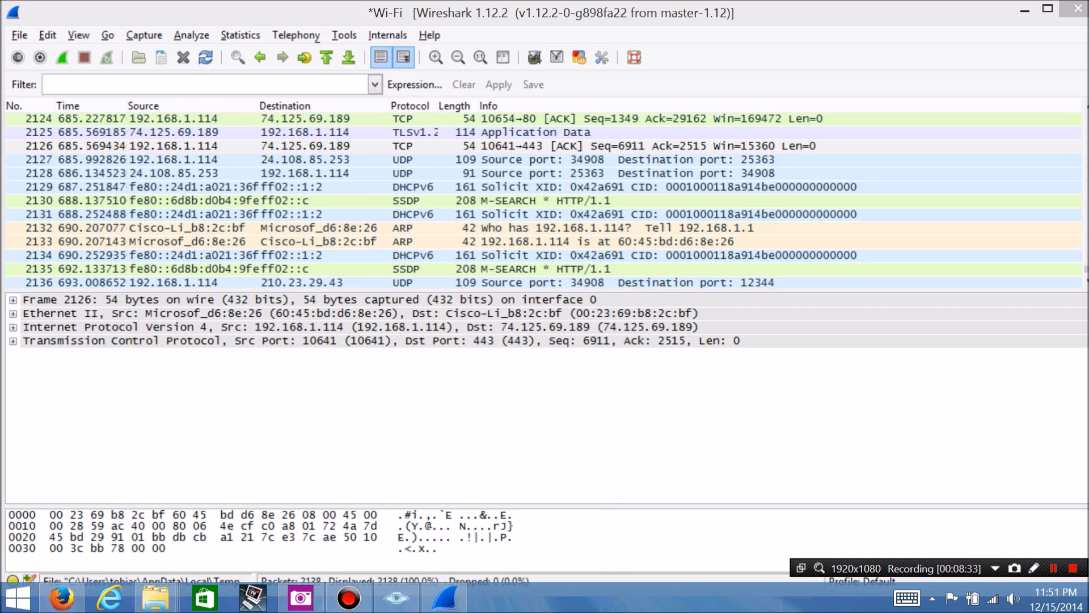
pyautogui.click(545, 146)
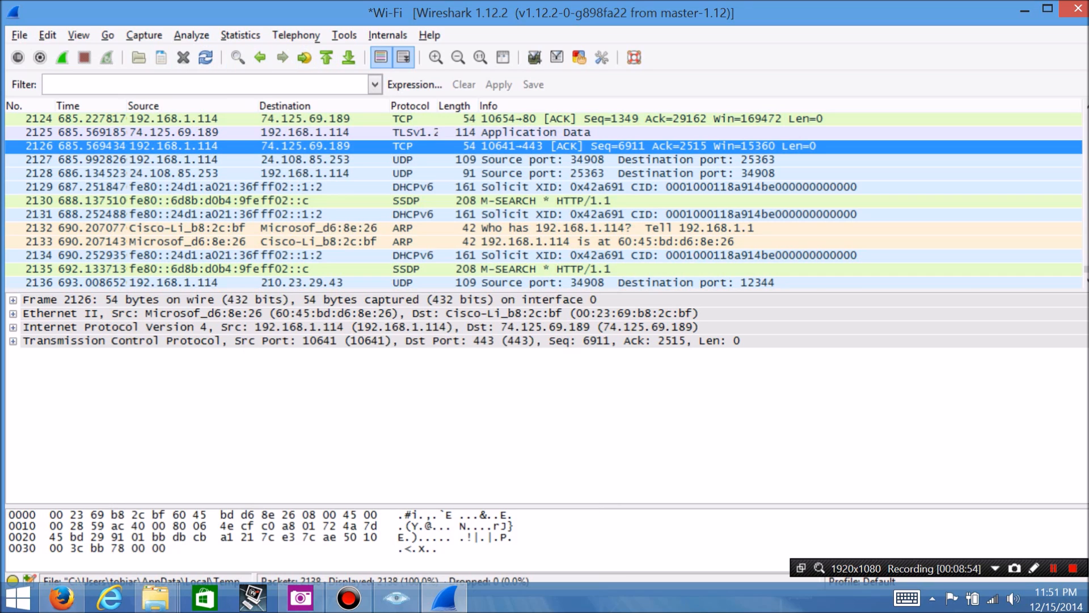
pyautogui.click(297, 36)
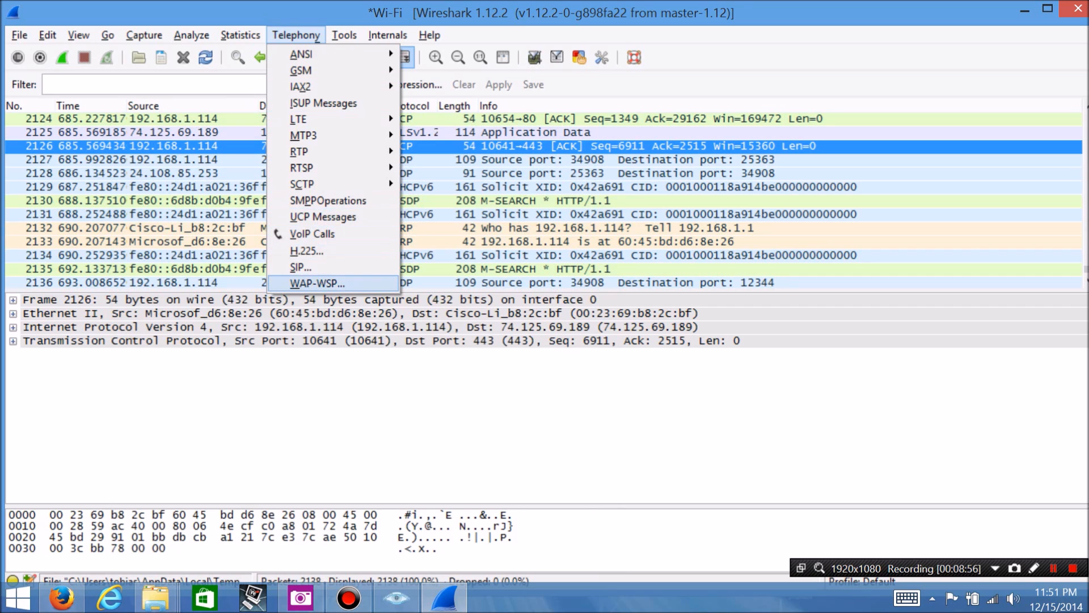
pyautogui.click(296, 35)
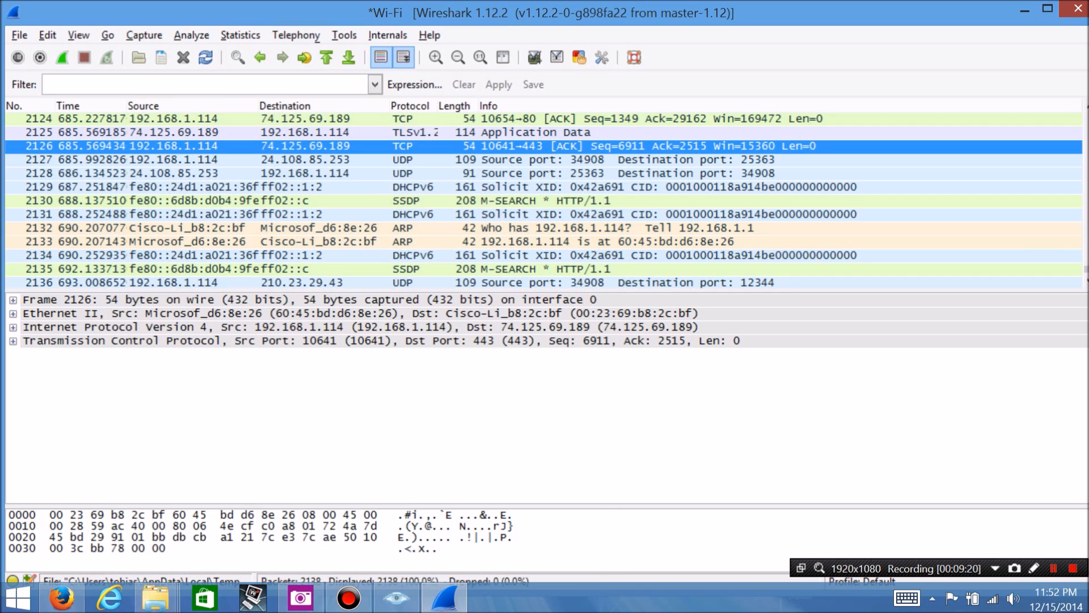
# Quit Wireshark without saving the captured packets, clear the browser from the desktop and switch to the Bandicam window
pyautogui.click(1079, 8)
pyautogui.click(718, 361)
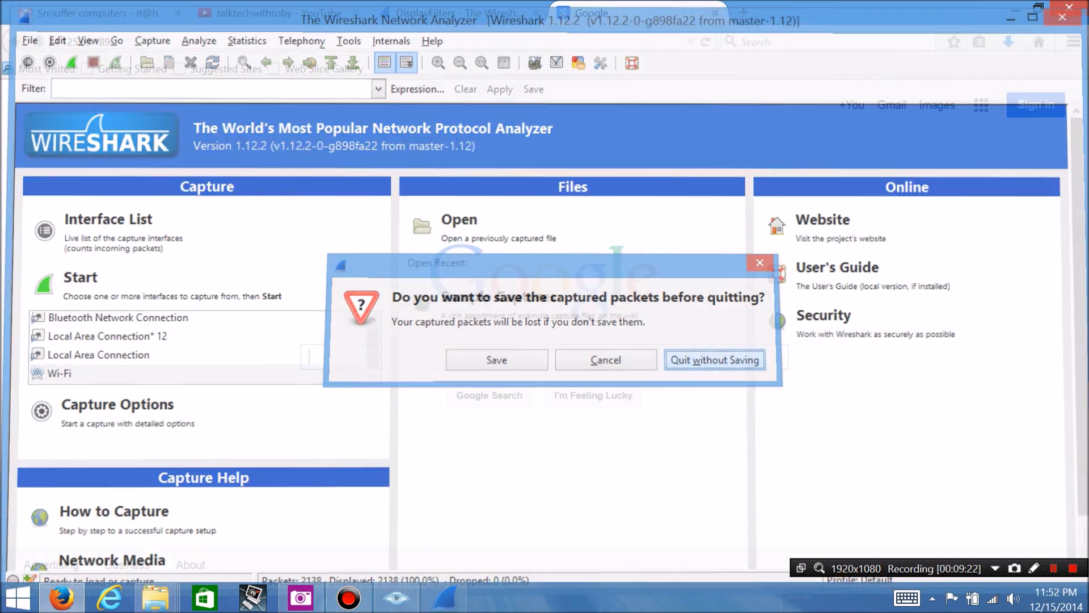
pyautogui.click(1016, 8)
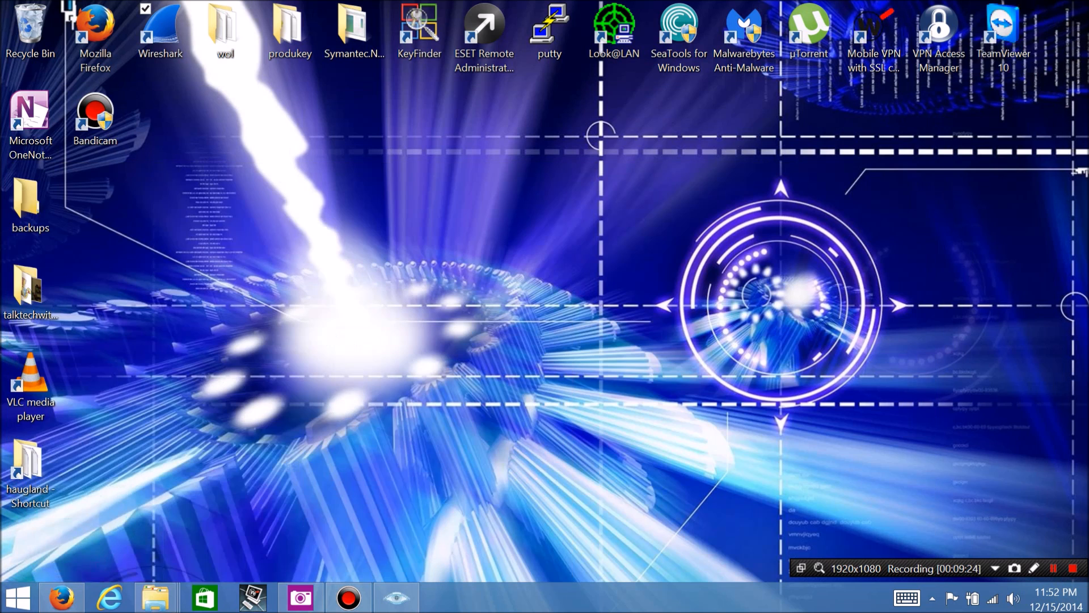
pyautogui.click(349, 598)
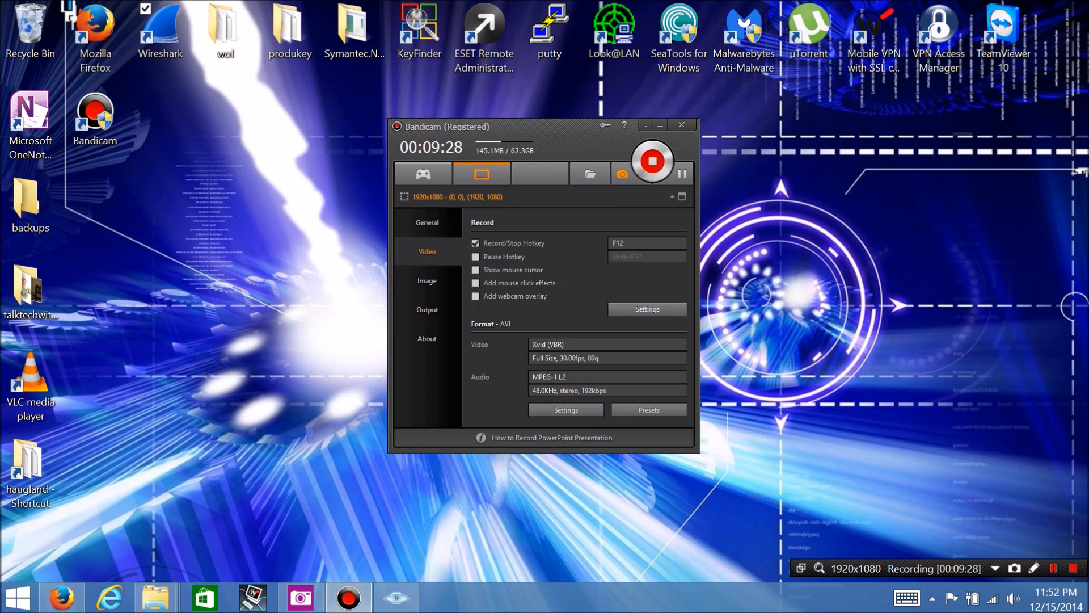